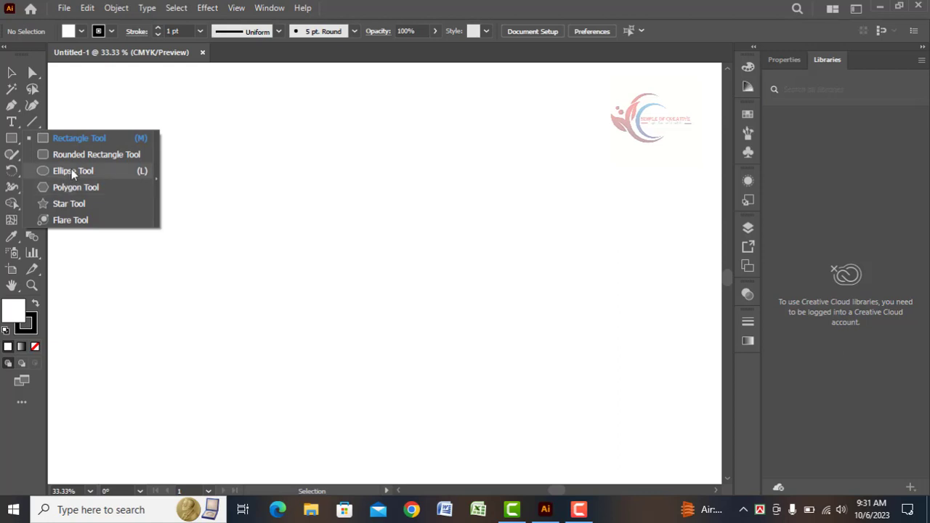
# - Create a circle 86 pt wide and 86 pt high near the middle of the artboard with the Ellipse tool
pyautogui.click(70, 173)
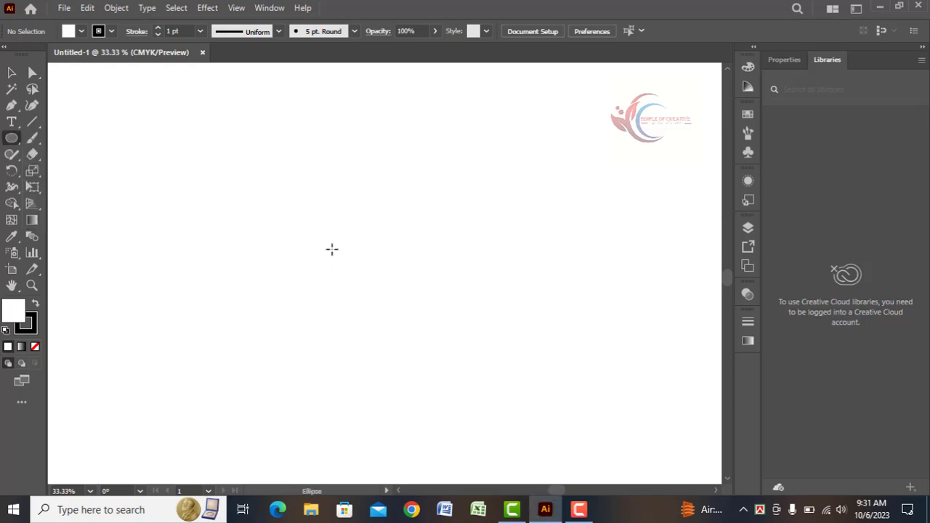
pyautogui.click(336, 240)
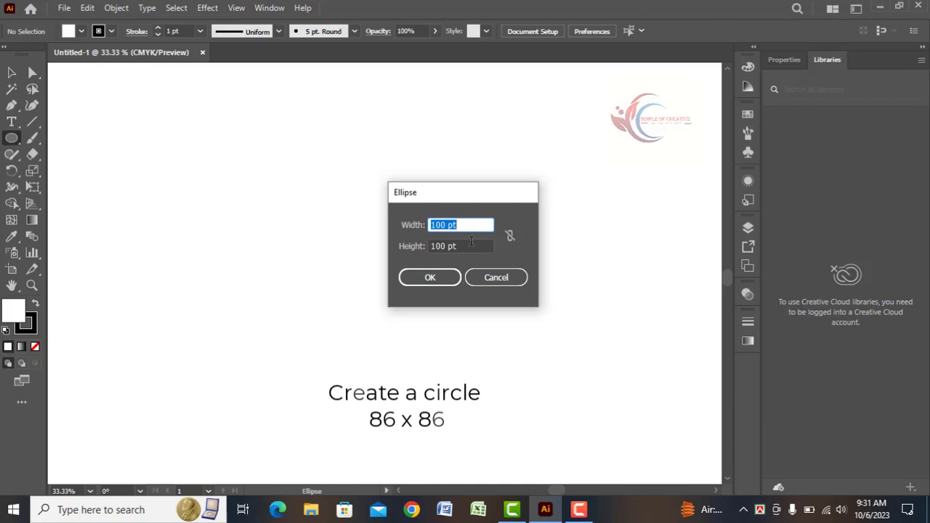
pyautogui.write('8')
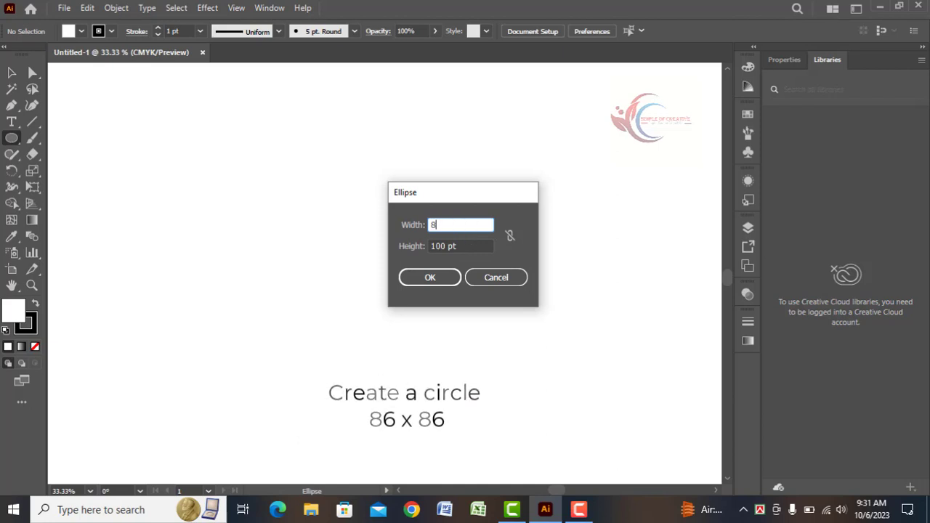
pyautogui.write('6')
pyautogui.press('Tab')
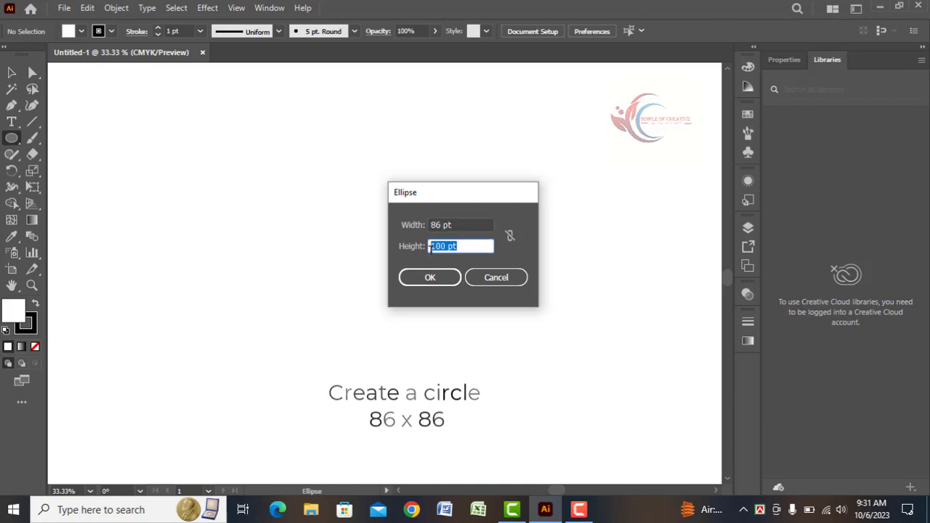
pyautogui.write('8')
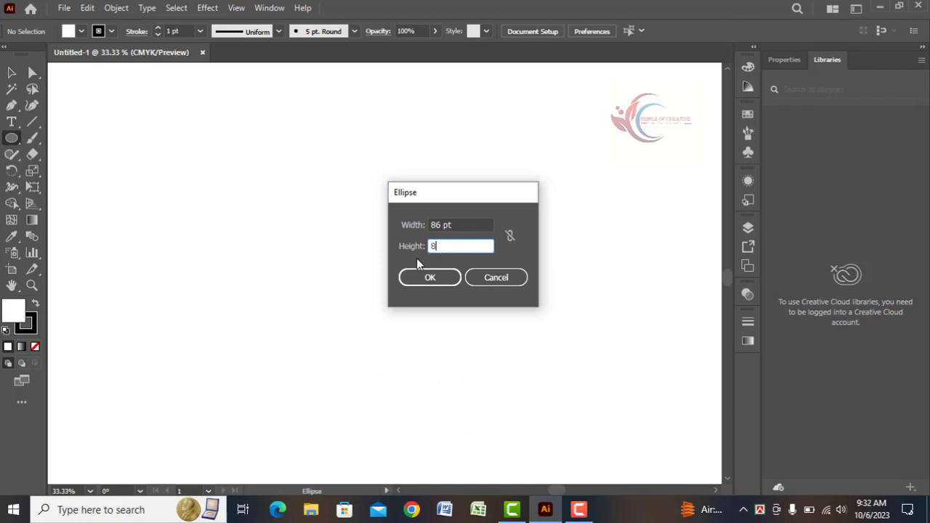
pyautogui.write('6')
pyautogui.click(430, 279)
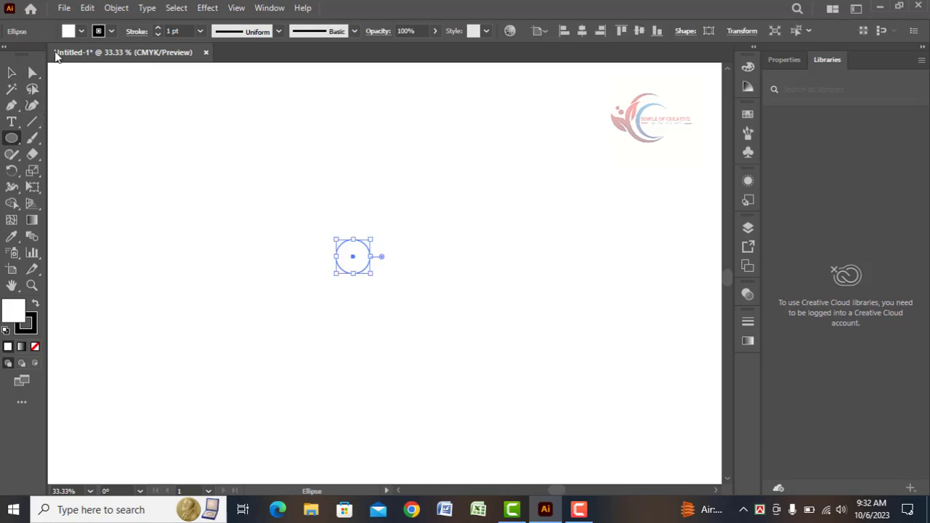
# - Remove the circle's fill, set its stroke weight to 2 pt, and deselect it
pyautogui.click(81, 31)
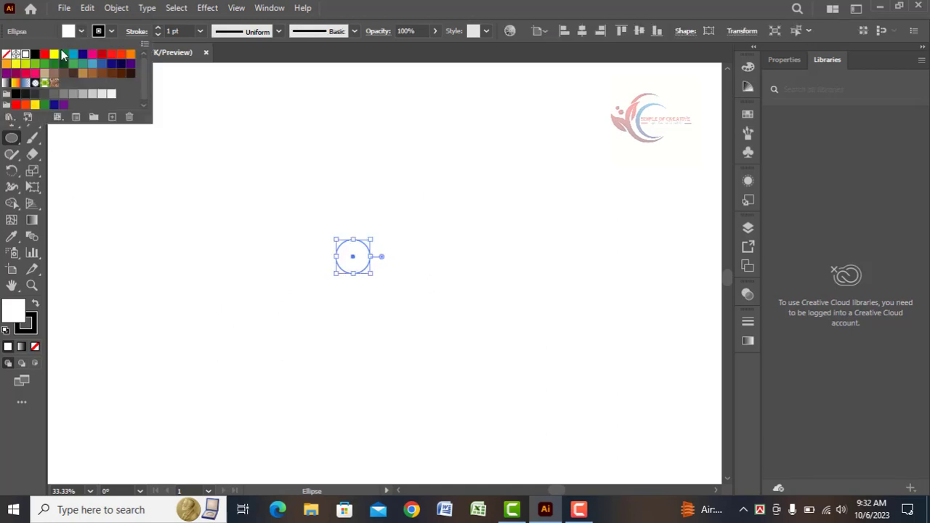
pyautogui.click(6, 55)
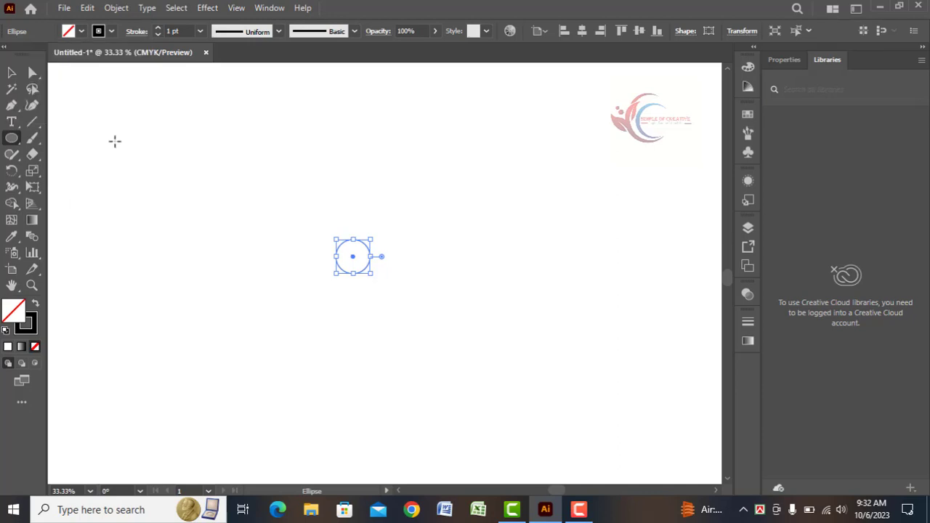
pyautogui.click(160, 29)
pyautogui.click(11, 72)
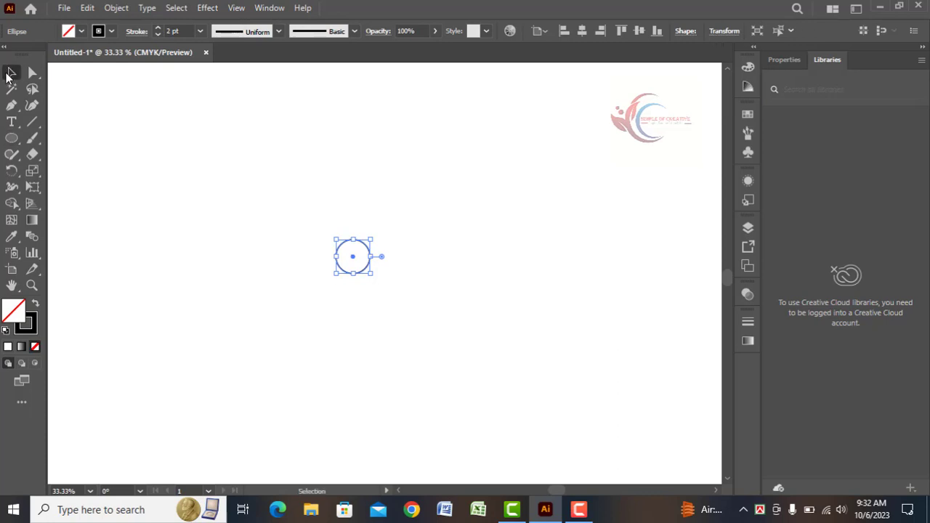
pyautogui.click(108, 151)
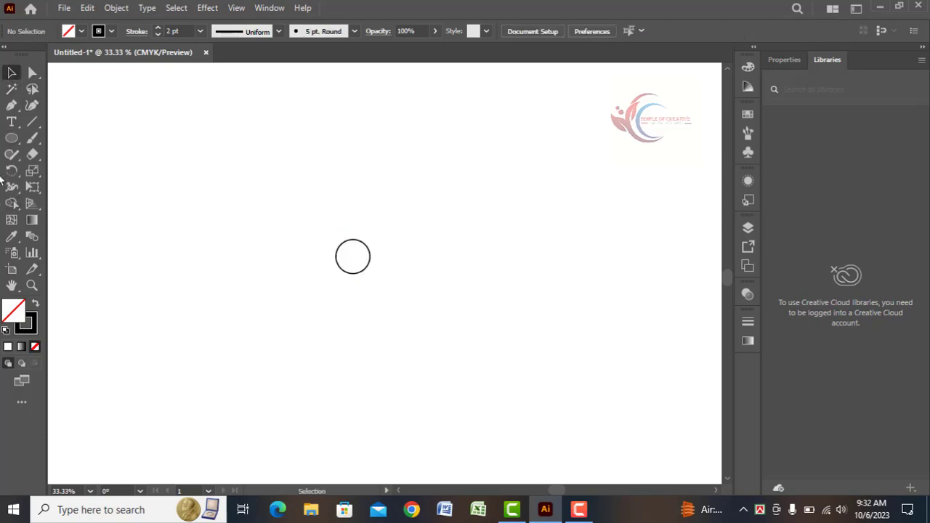
# - Create a 10-point star centred on the circle with Radius 1 of 133 pt and Radius 2 of 63 pt, leaving it deselected
pyautogui.rightClick(11, 138)
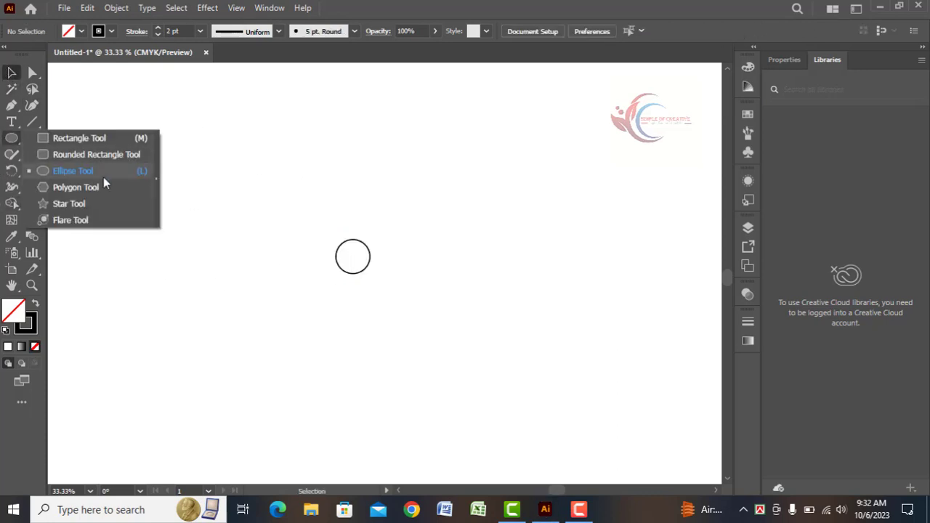
pyautogui.click(68, 203)
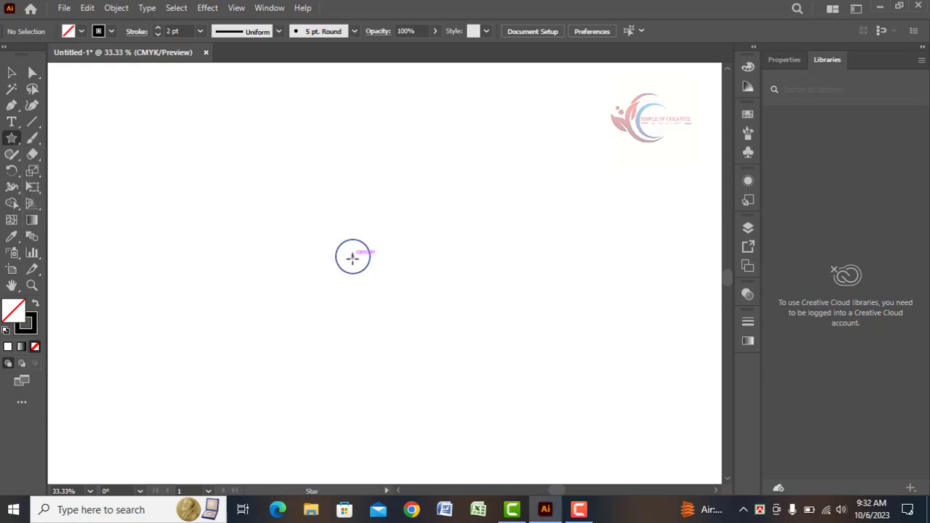
pyautogui.click(353, 258)
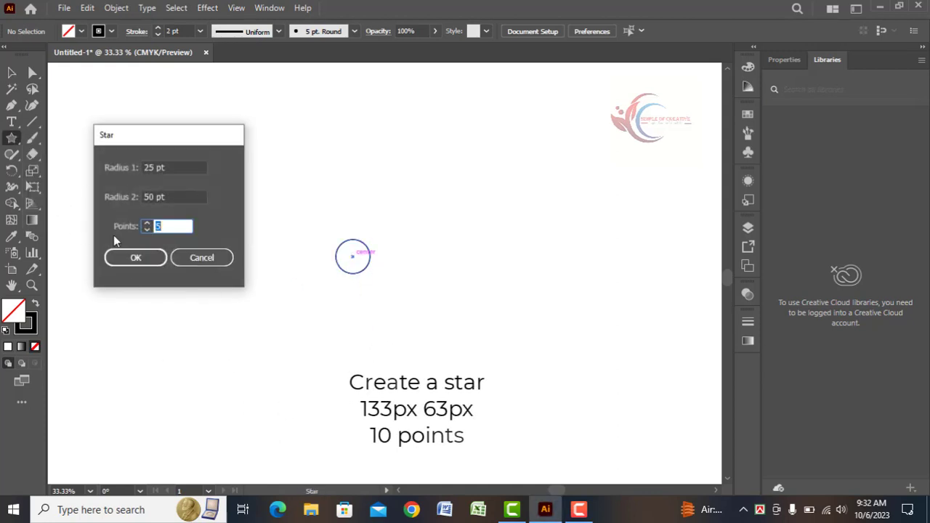
pyautogui.click(172, 167)
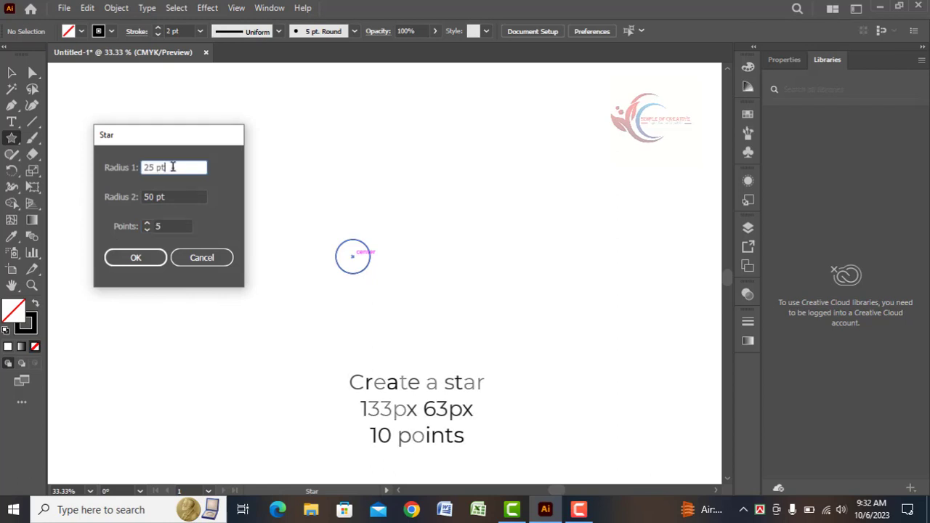
pyautogui.moveTo(173, 167); pyautogui.dragTo(143, 170)
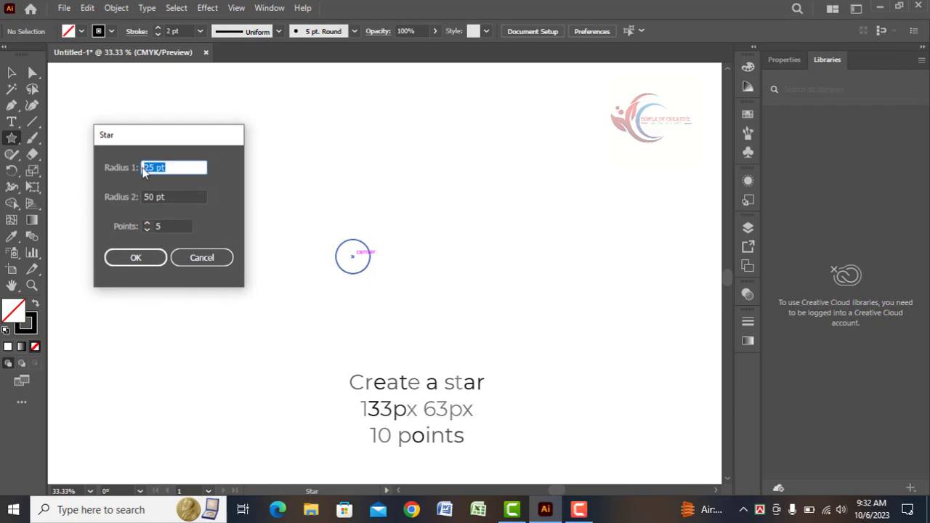
pyautogui.write('133')
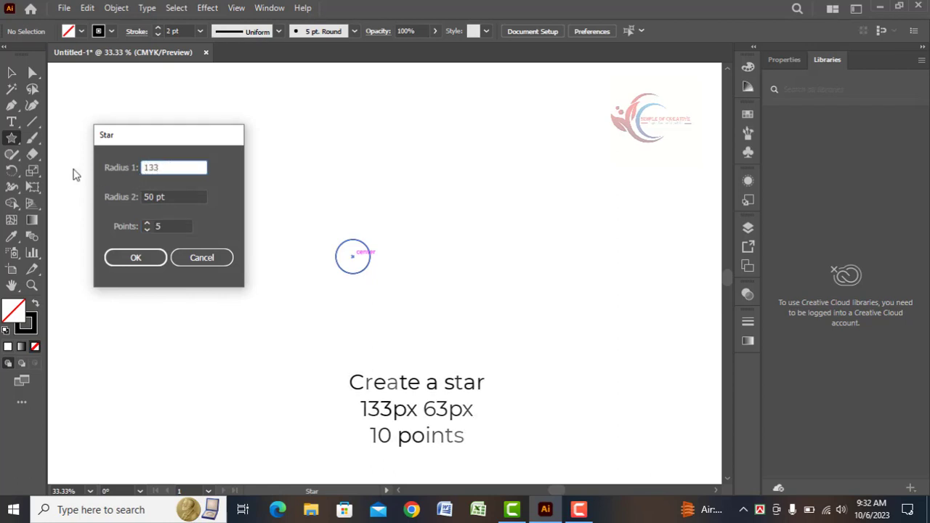
pyautogui.click(174, 196)
pyautogui.moveTo(174, 196); pyautogui.dragTo(143, 196)
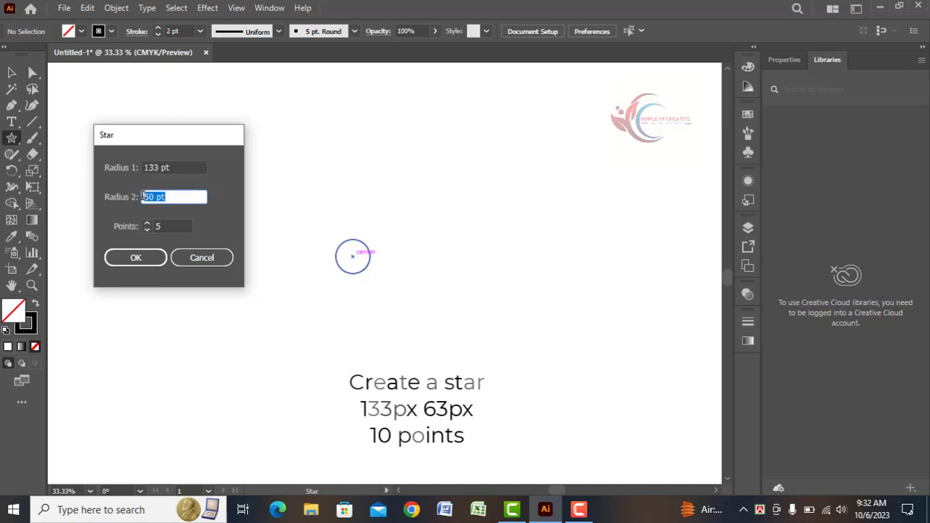
pyautogui.write('63')
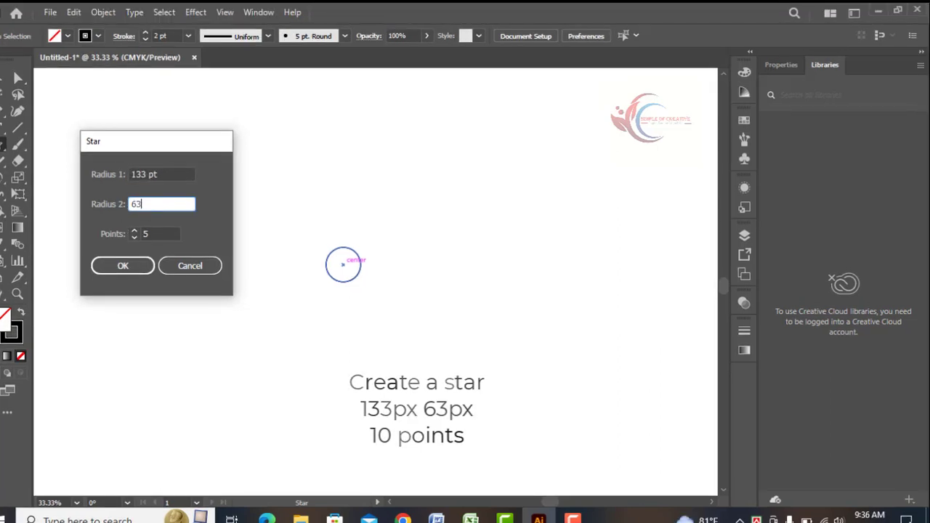
pyautogui.press('Tab')
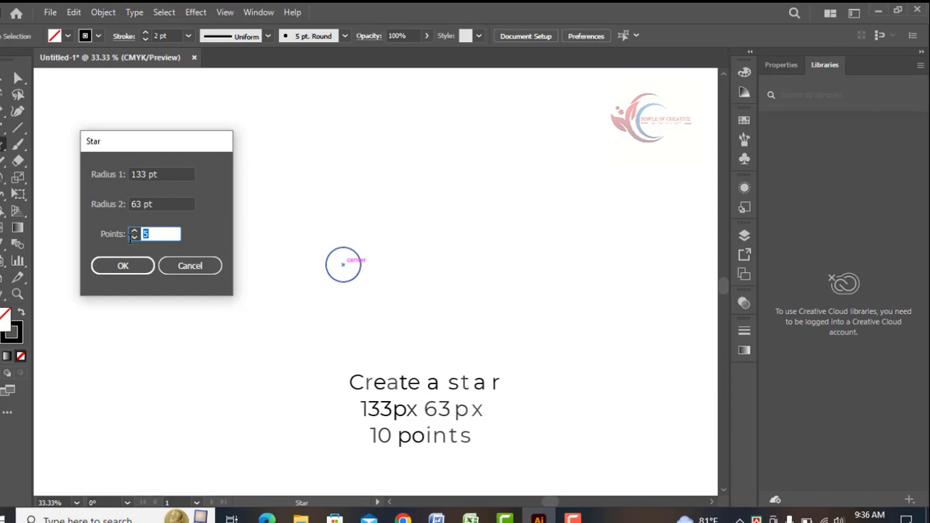
pyautogui.write('10')
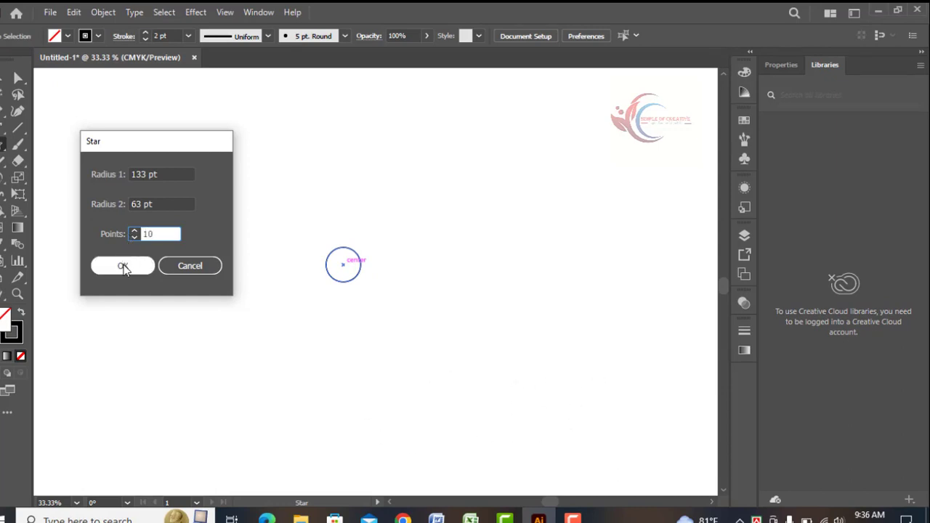
pyautogui.click(122, 266)
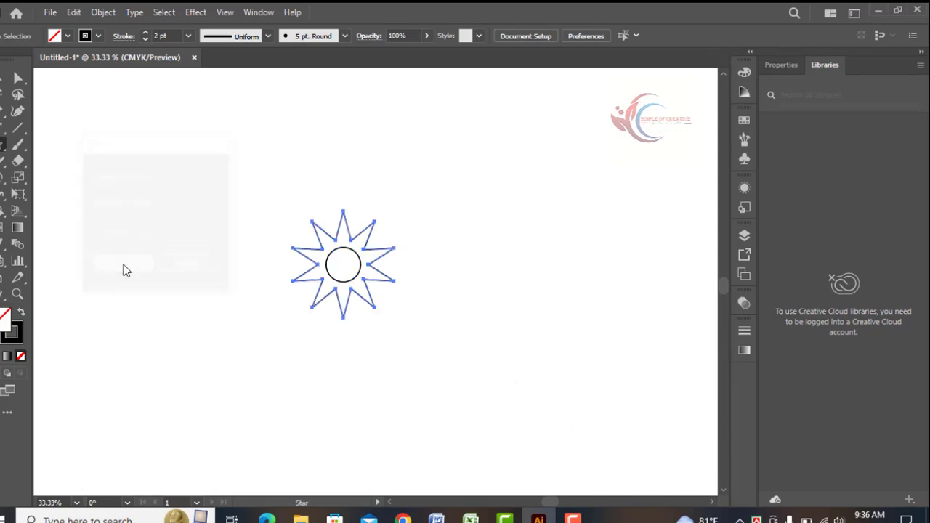
pyautogui.click(19, 78)
pyautogui.click(204, 257)
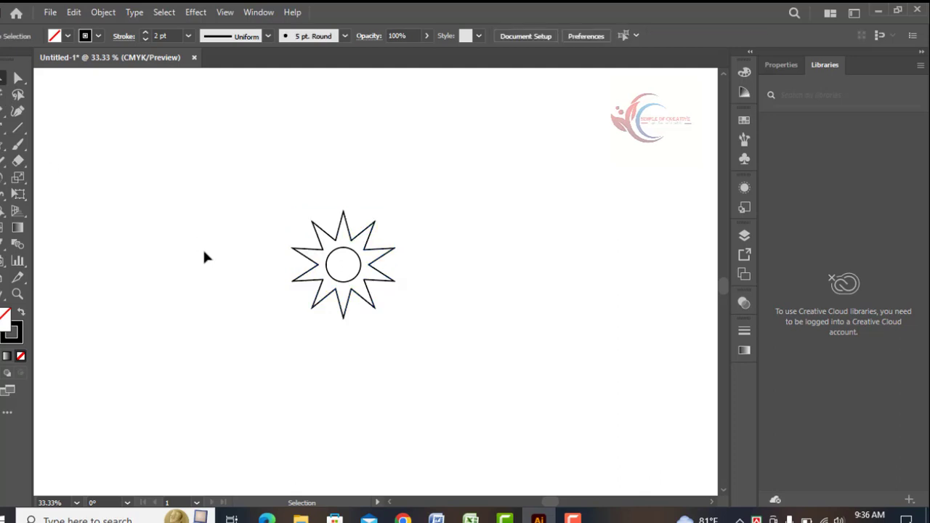
# - Create a larger 10-point star around the first one, centred on the circle, with Radius 1 of 185 pt and Radius 2 of 122 pt
pyautogui.click(3, 144)
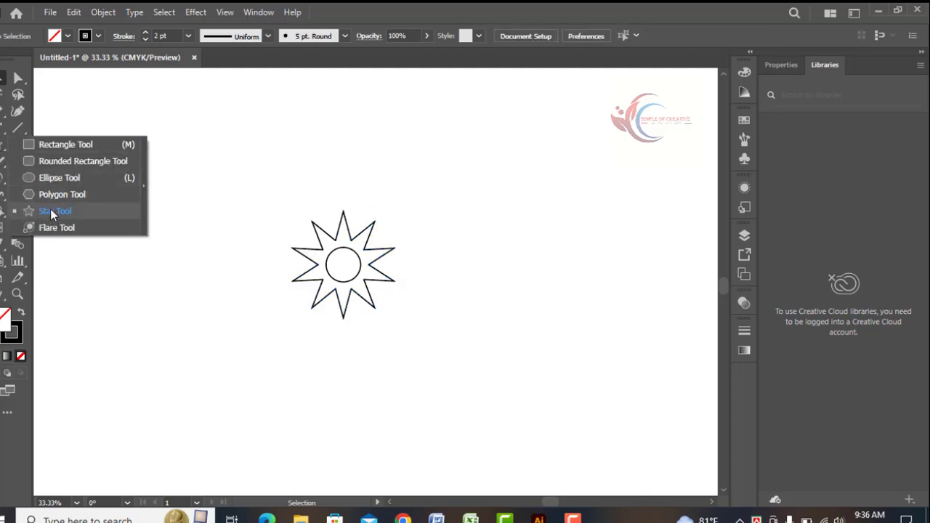
pyautogui.click(52, 211)
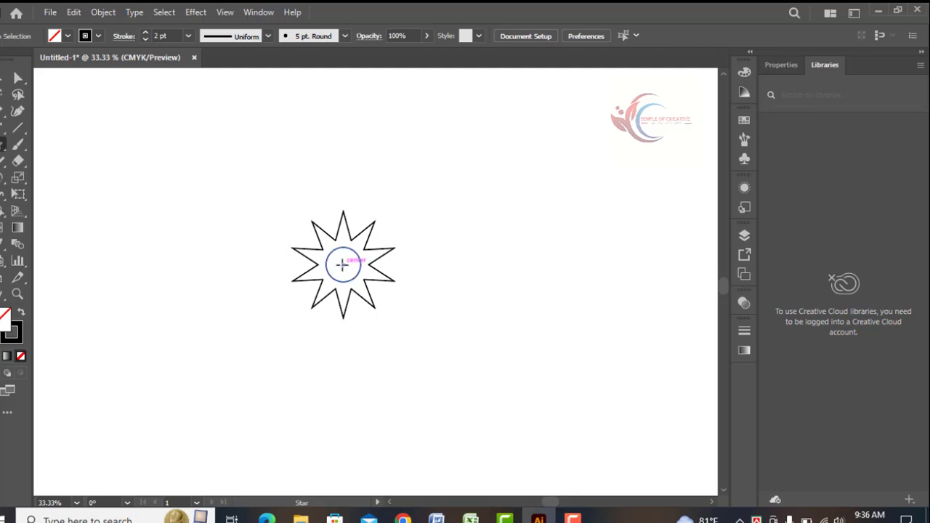
pyautogui.click(334, 267)
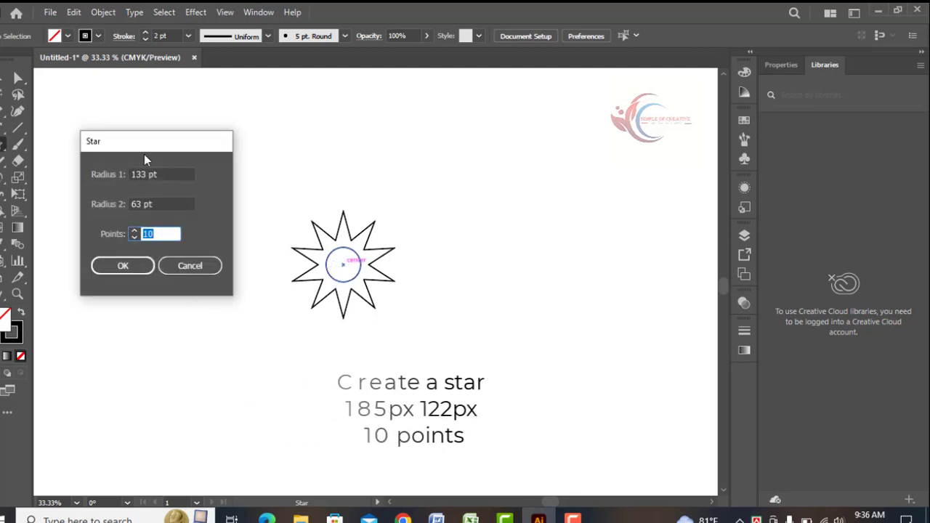
pyautogui.click(160, 174)
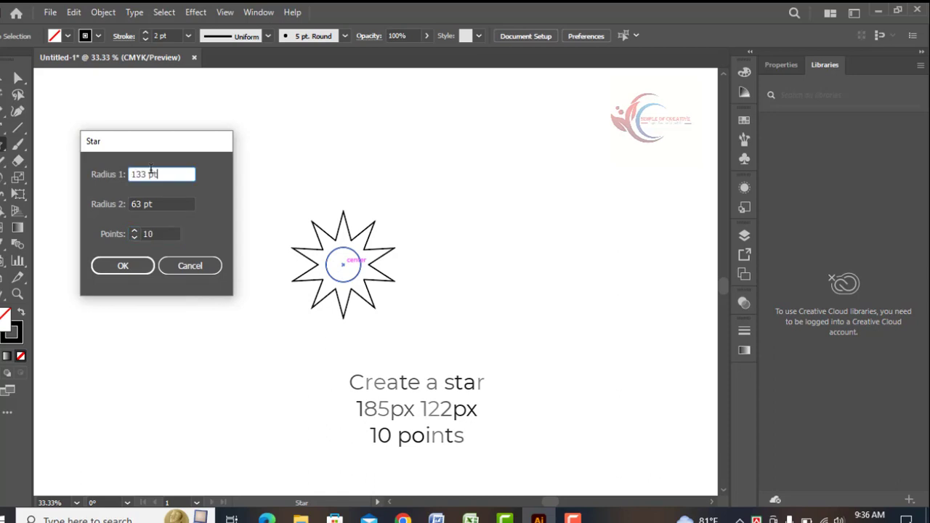
pyautogui.doubleClick(160, 174)
pyautogui.write('1')
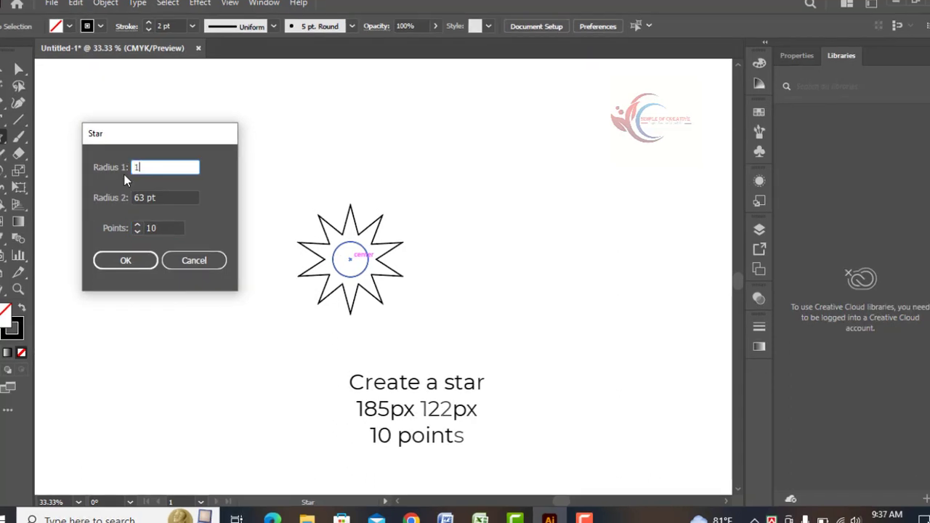
pyautogui.write('8')
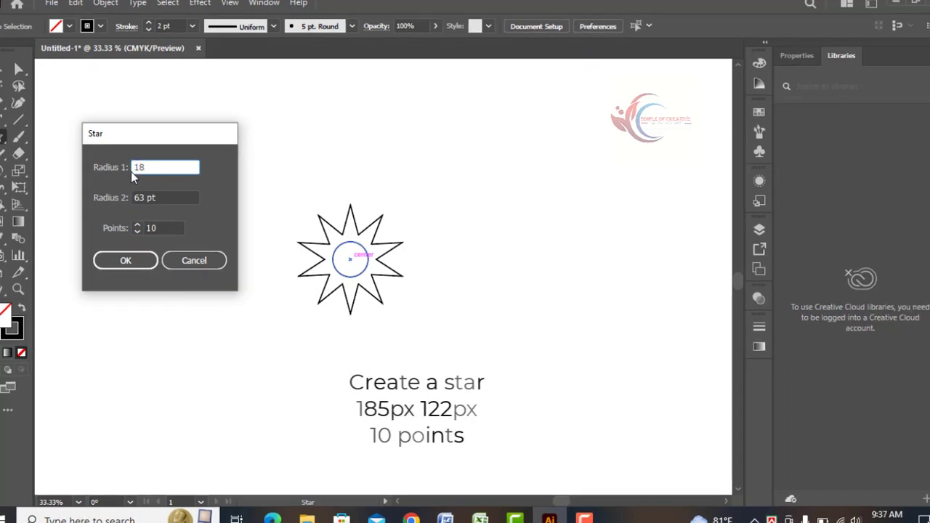
pyautogui.write('5')
pyautogui.press('Tab')
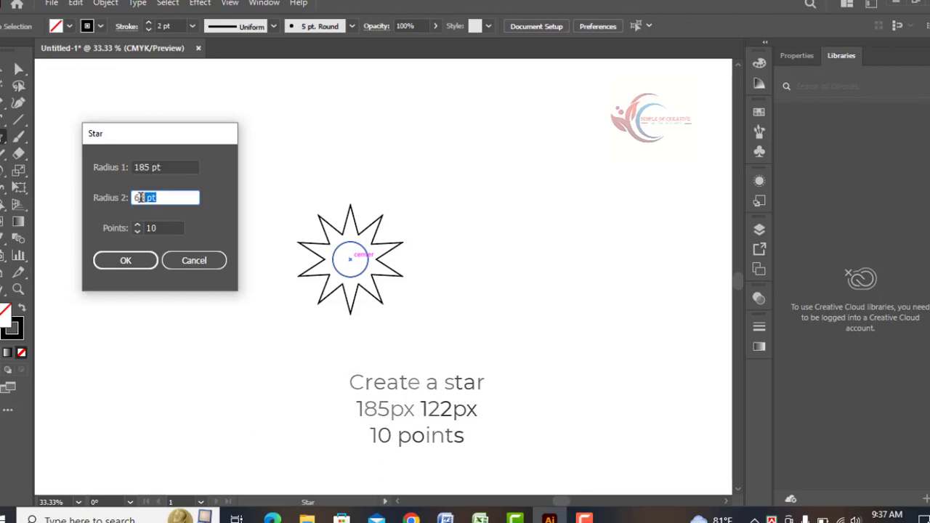
pyautogui.write('122')
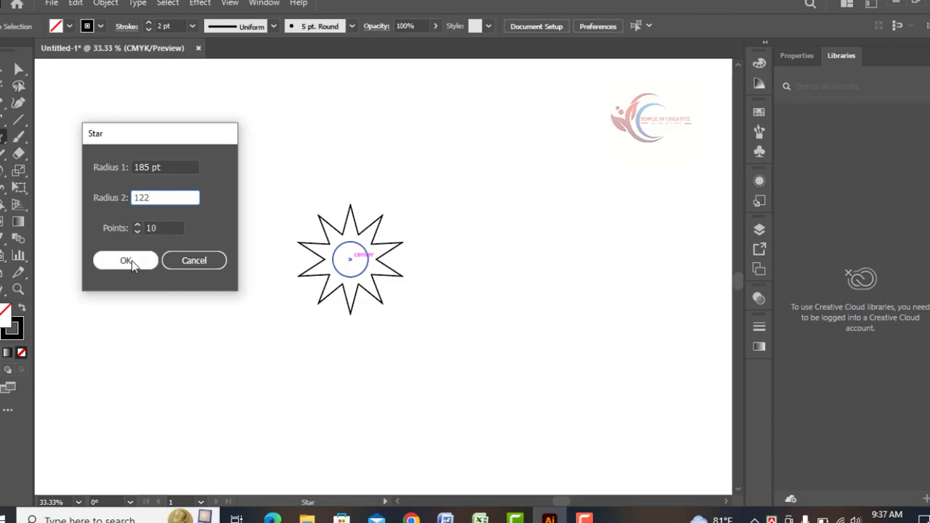
pyautogui.press('Tab')
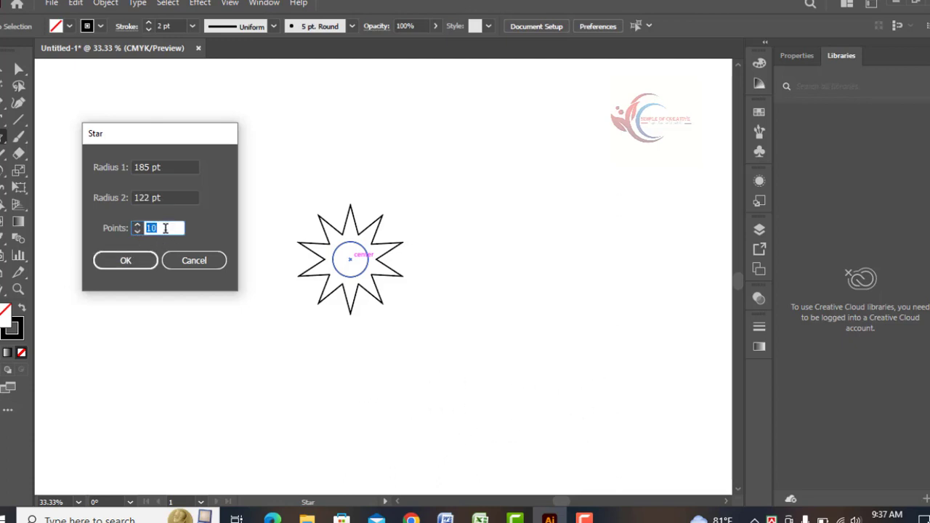
pyautogui.click(134, 258)
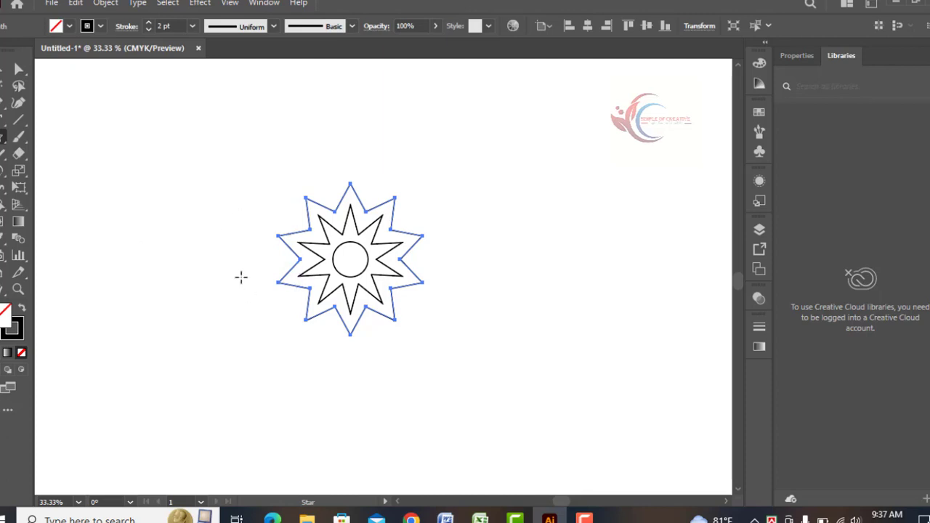
pyautogui.click(19, 69)
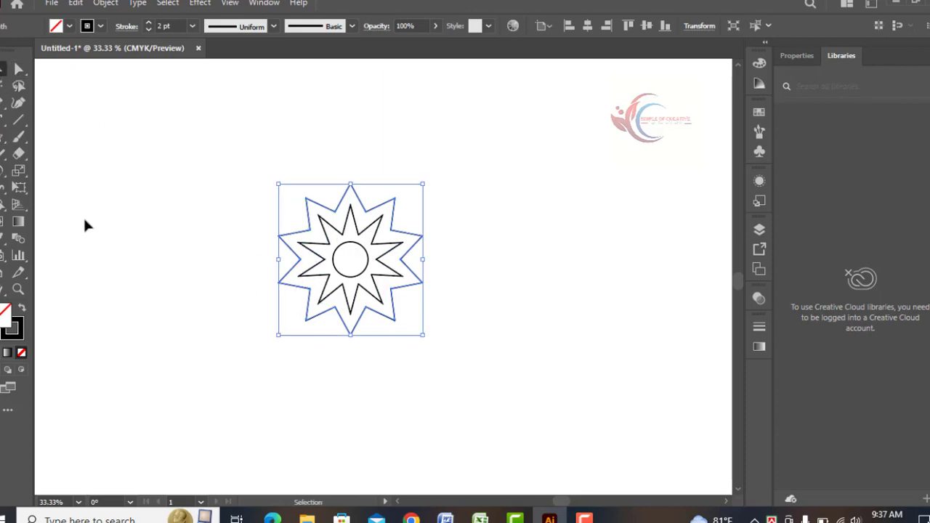
pyautogui.click(85, 221)
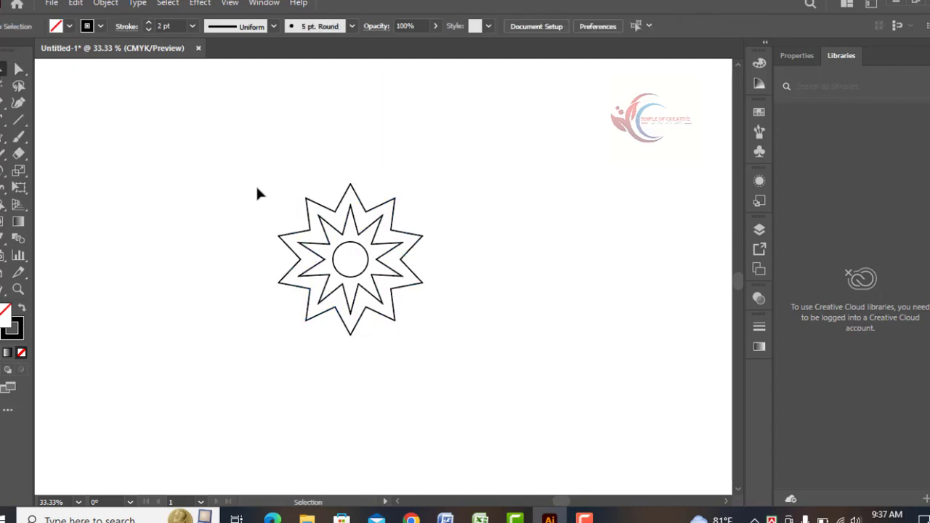
# - Round all corners of the outer star to about 17.55 pt with live corners and deselect it
pyautogui.click(308, 224)
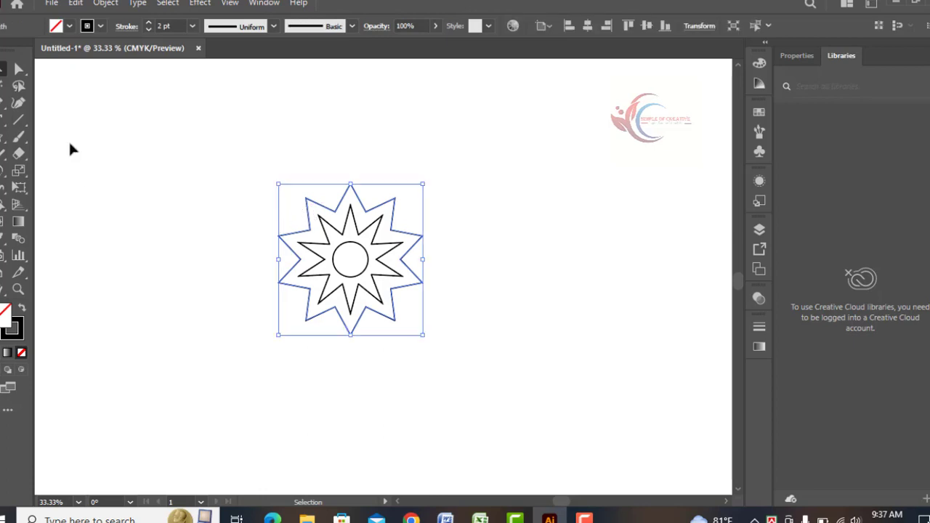
pyautogui.click(19, 69)
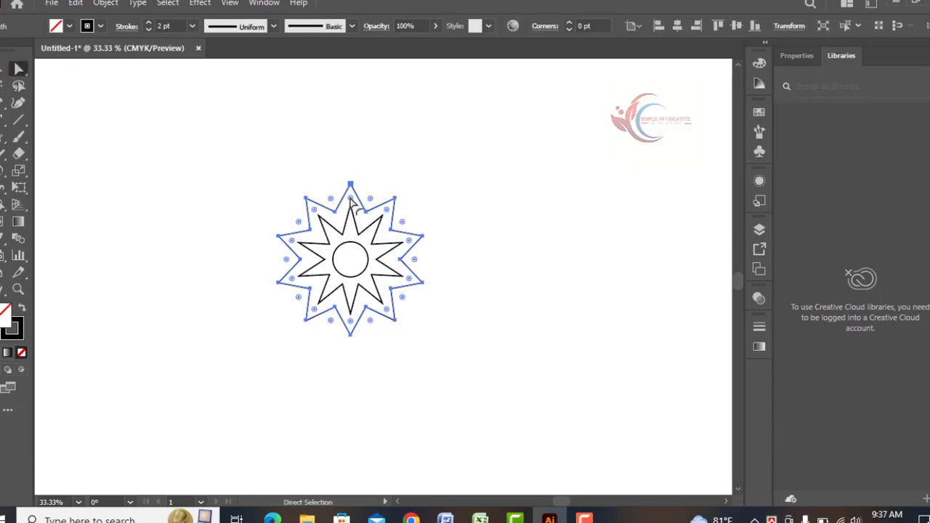
pyautogui.moveTo(350, 201); pyautogui.dragTo(352, 202)
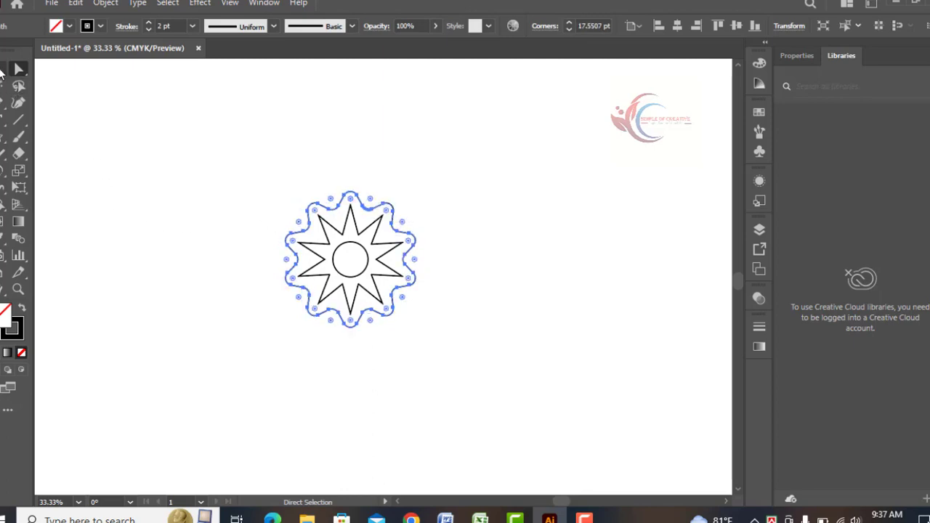
pyautogui.click(3, 70)
pyautogui.click(126, 199)
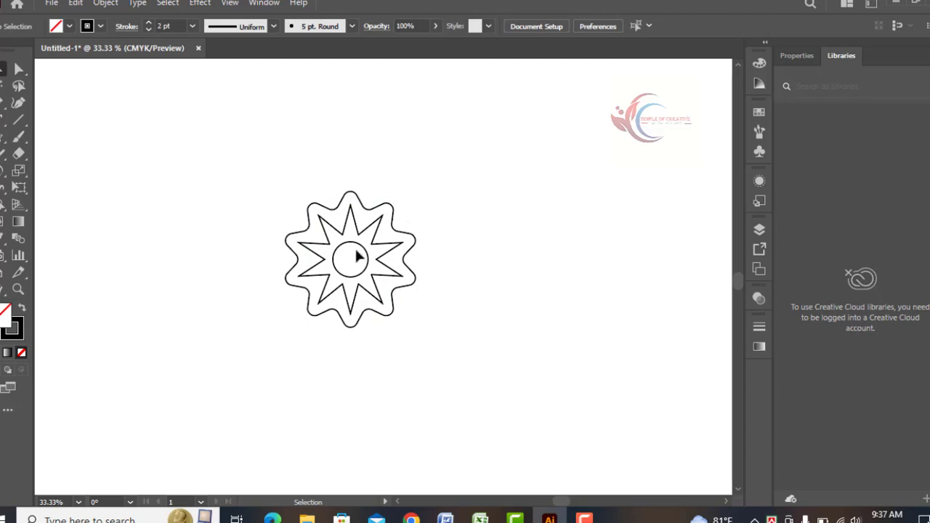
# - Round all corners of the inner star to about 6.7 pt with live corners and deselect it
pyautogui.click(383, 227)
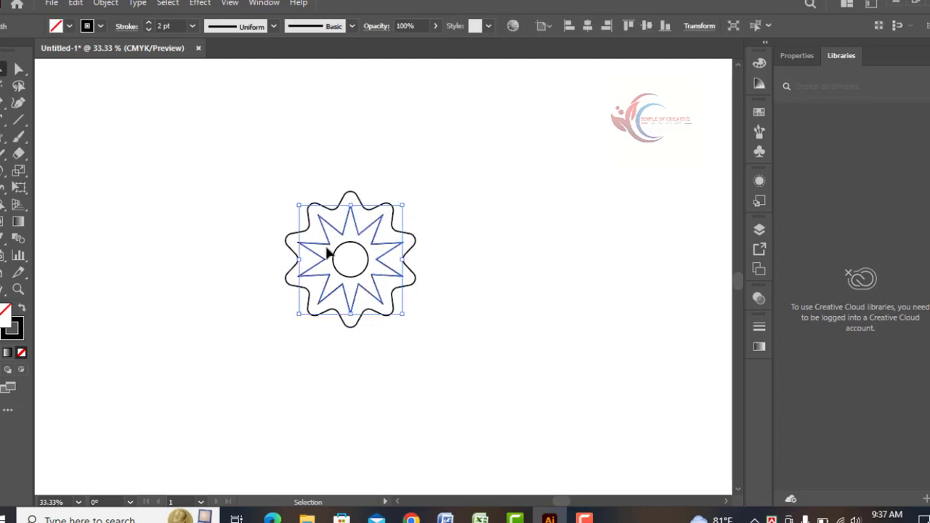
pyautogui.click(20, 69)
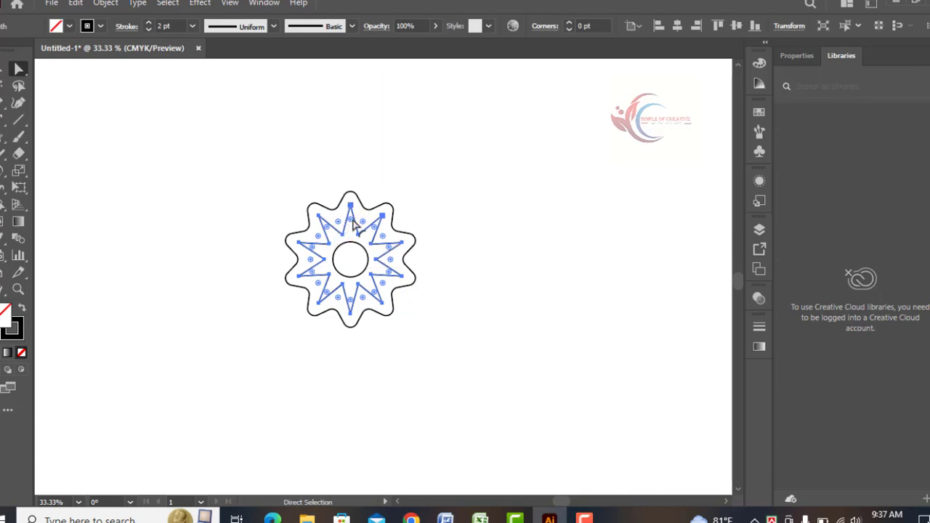
pyautogui.moveTo(353, 226); pyautogui.dragTo(352, 217)
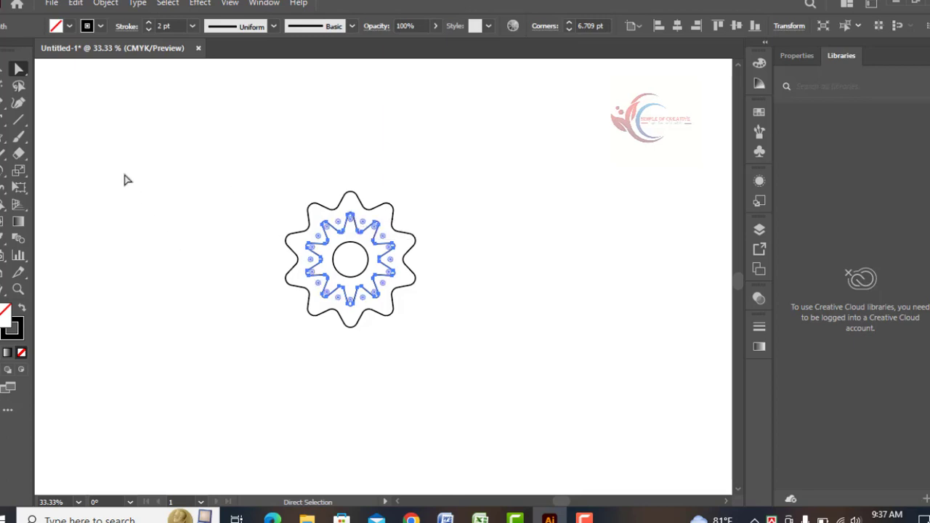
pyautogui.click(111, 146)
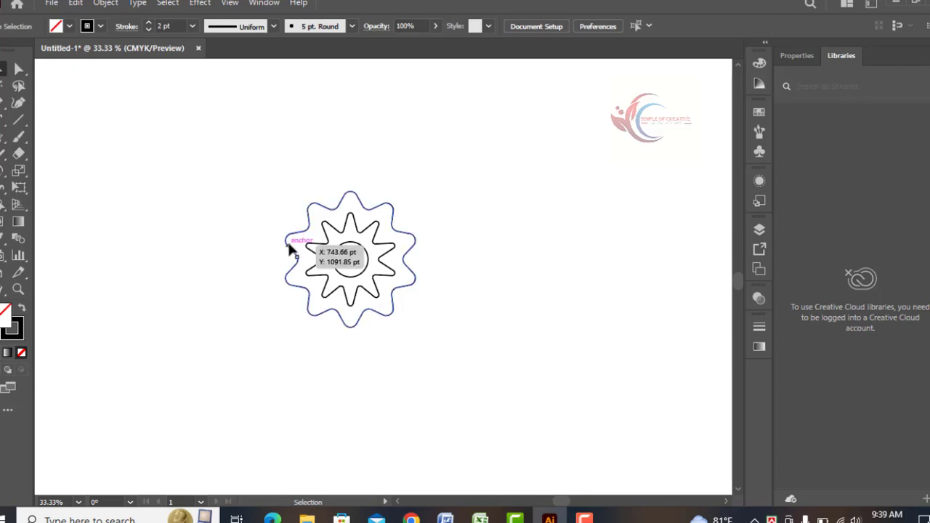
# - Set the stroke weight of the circle and both stars to 0.75 pt, leaving them deselected
pyautogui.click(289, 250)
pyautogui.moveTo(260, 208); pyautogui.dragTo(403, 320)
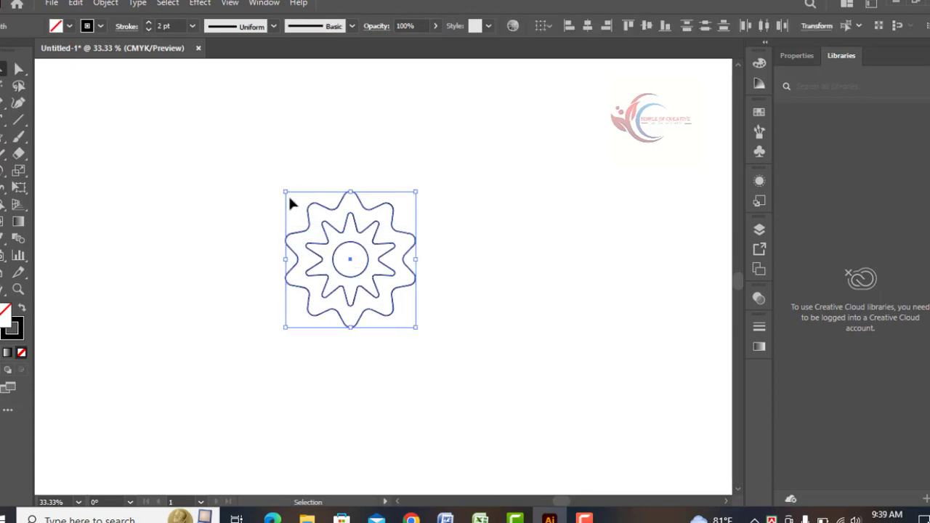
pyautogui.click(148, 28)
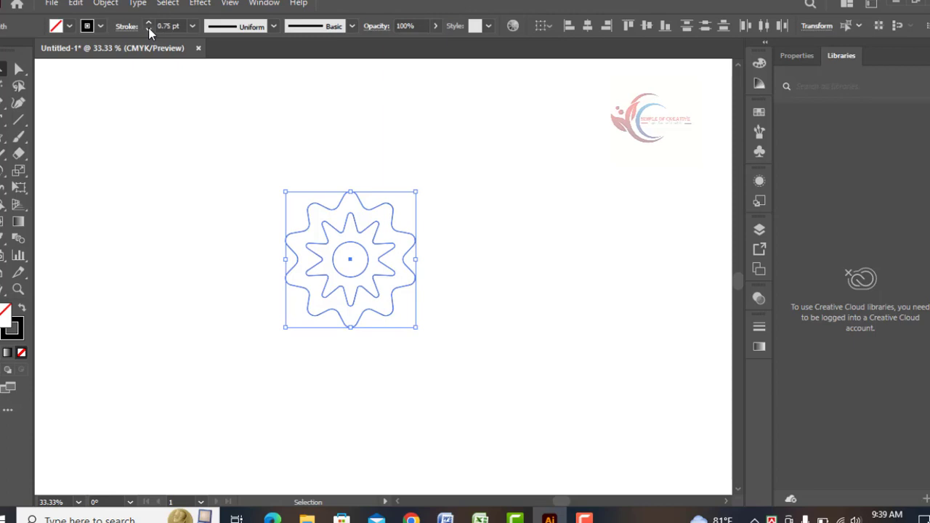
pyautogui.click(175, 133)
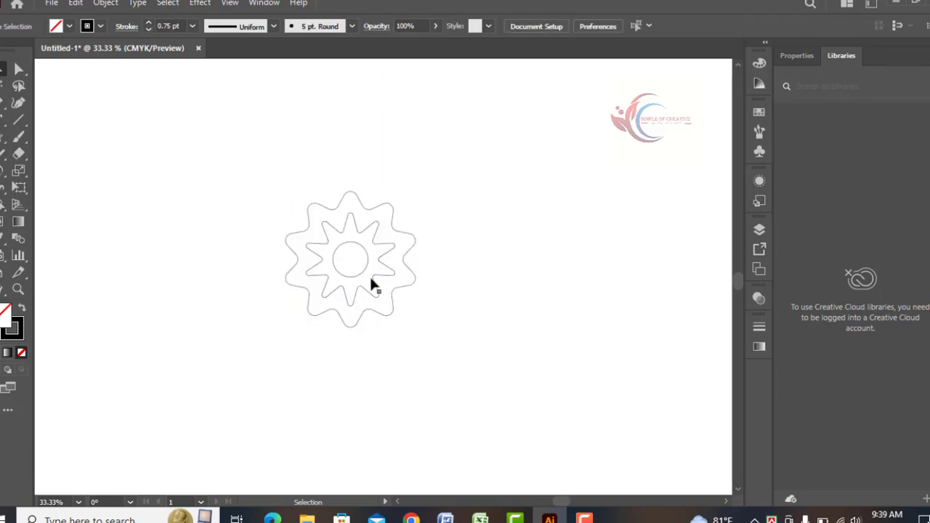
# - Apply a white-to-black linear gradient to the stroke of the outer star
pyautogui.click(14, 333)
pyautogui.click(7, 353)
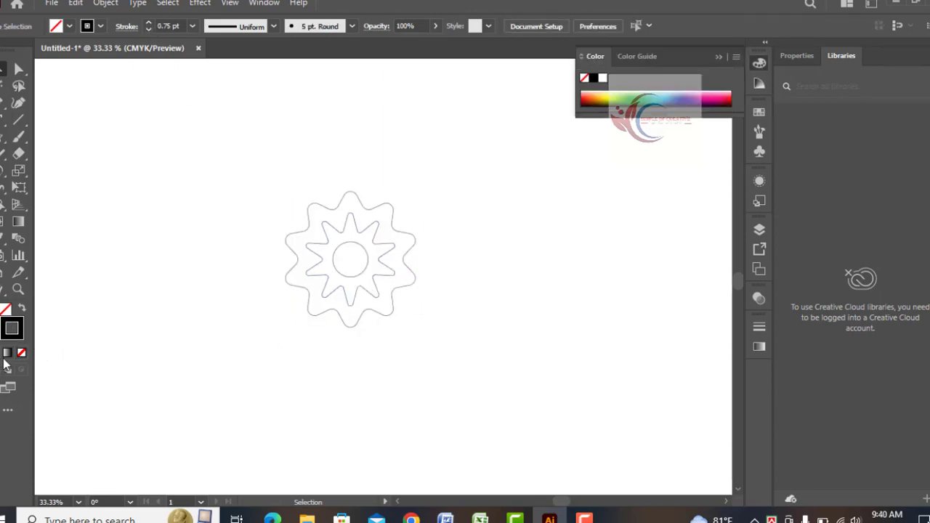
pyautogui.click(9, 354)
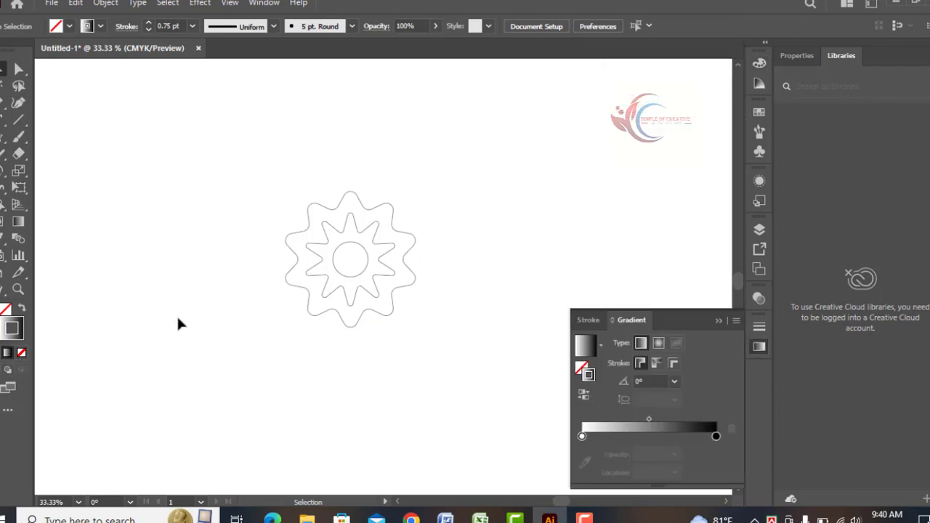
pyautogui.click(331, 318)
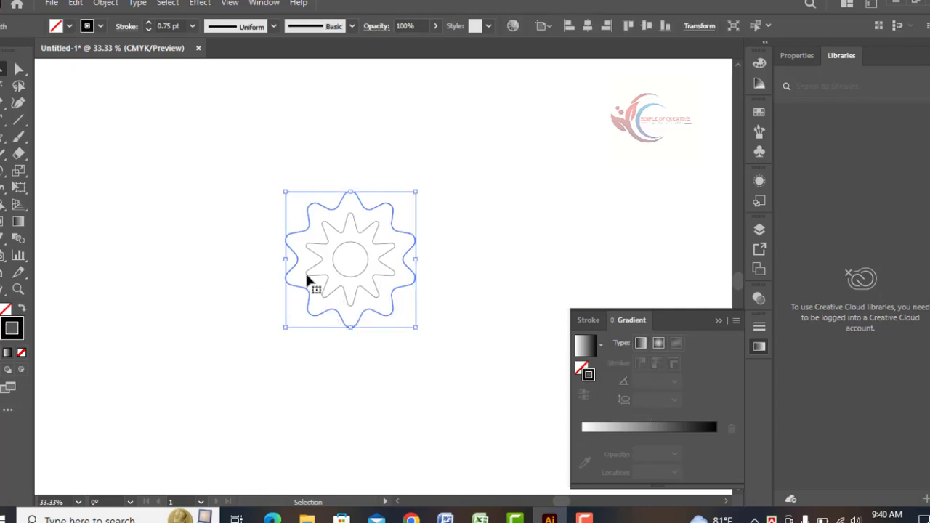
pyautogui.click(623, 433)
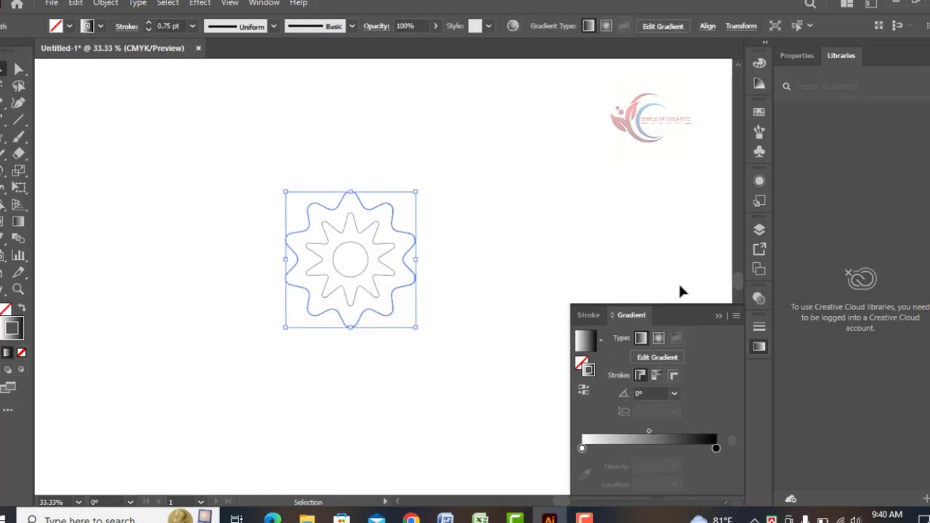
# - Change the starting colour stop of the outer star's stroke gradient to light blue with C 70, M 0, Y 0, K 0
pyautogui.doubleClick(583, 449)
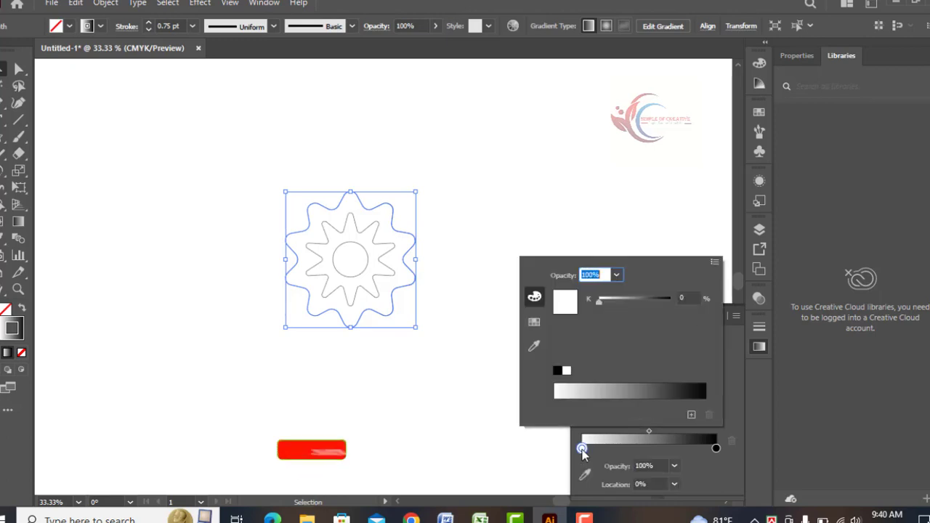
pyautogui.click(535, 322)
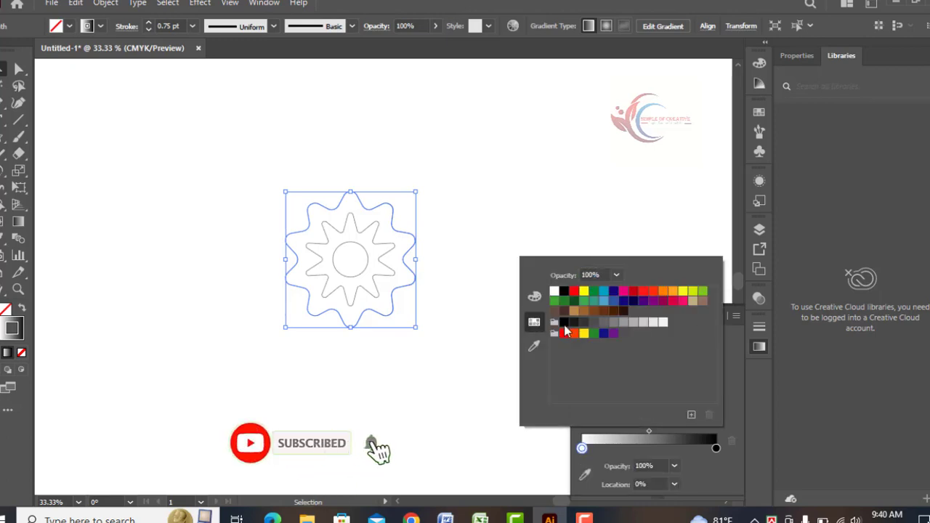
pyautogui.click(604, 293)
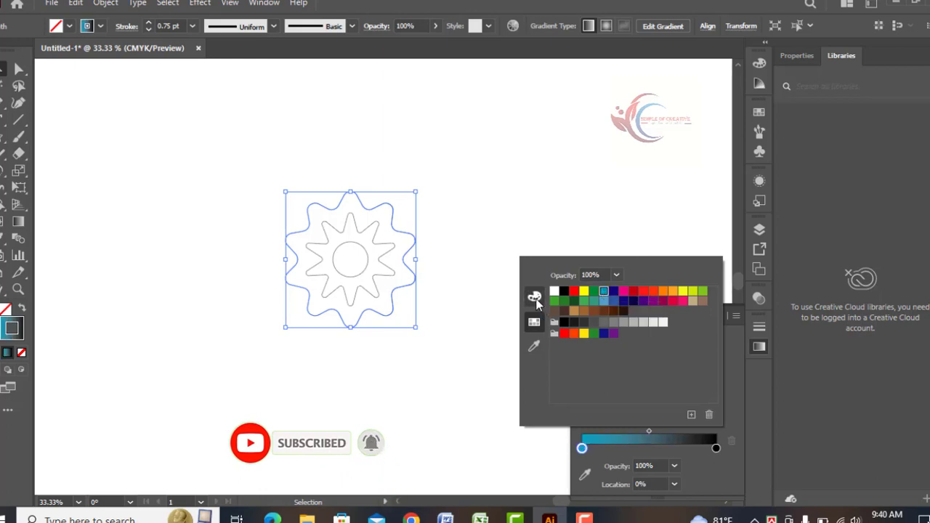
pyautogui.click(535, 298)
pyautogui.moveTo(673, 303); pyautogui.dragTo(651, 303)
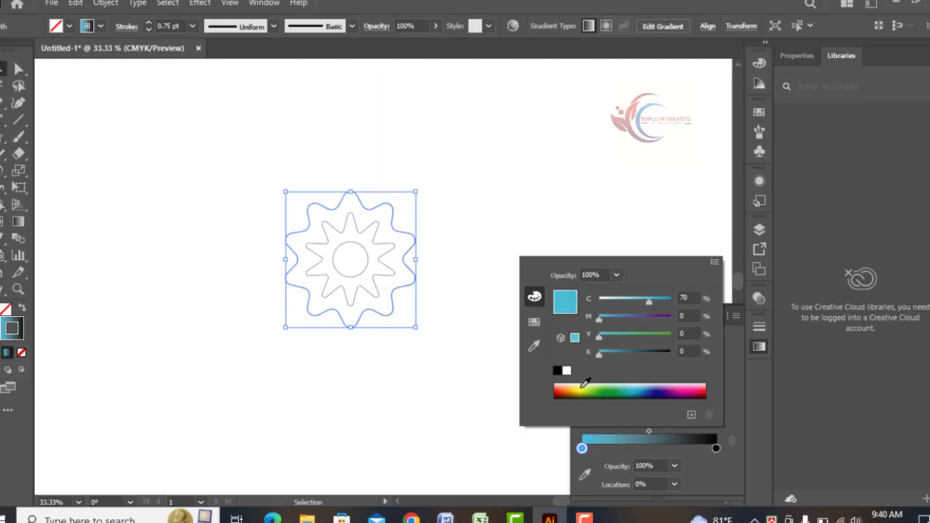
# - Change the ending colour stop of the outer star's stroke gradient to pale blue with C 31, M 0, Y 0, K 0, and deselect the star
pyautogui.click(716, 448)
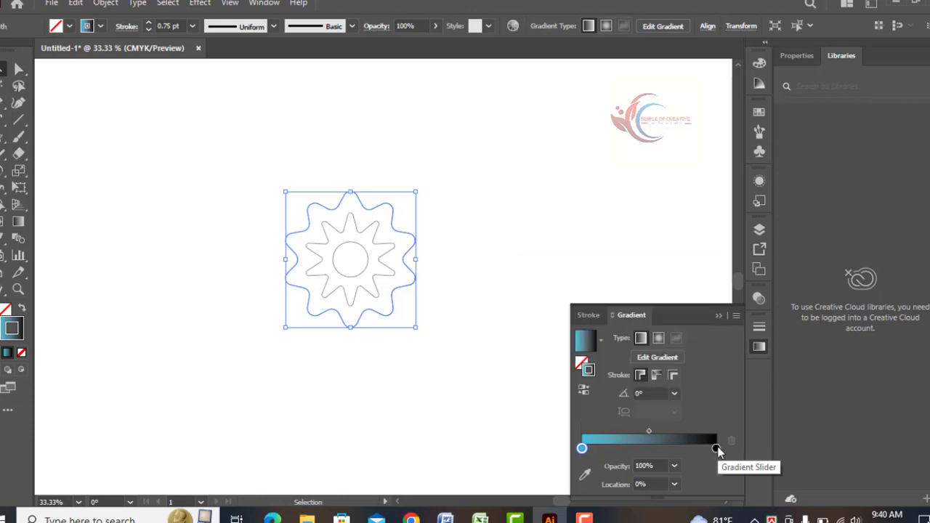
pyautogui.doubleClick(716, 448)
pyautogui.click(534, 324)
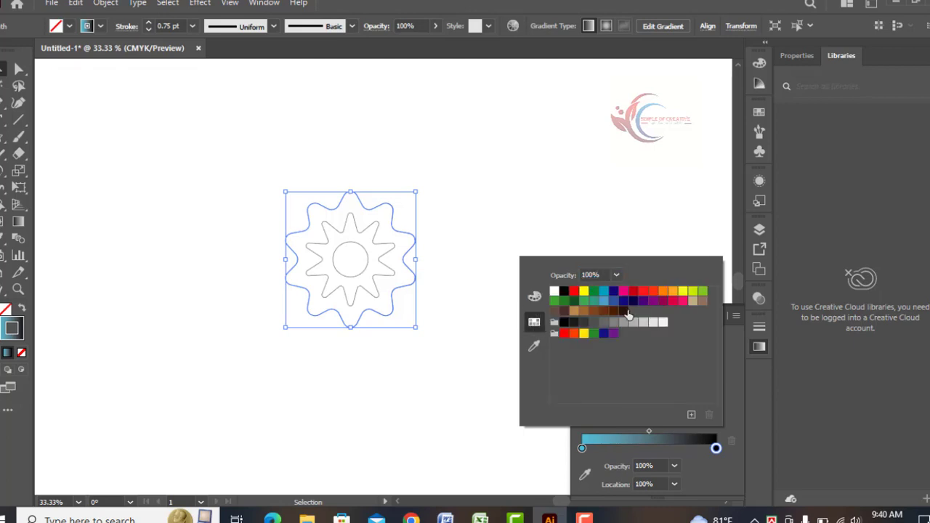
pyautogui.click(604, 294)
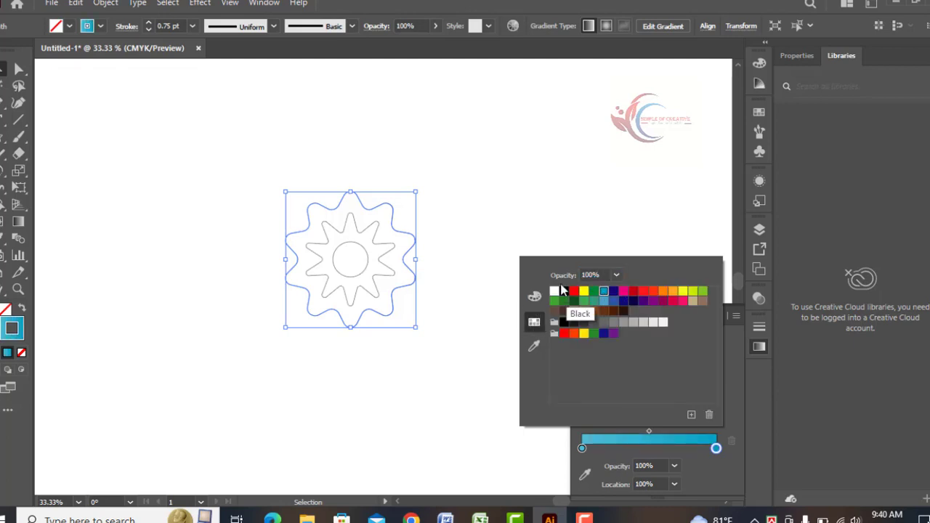
pyautogui.click(534, 297)
pyautogui.moveTo(674, 305); pyautogui.dragTo(622, 303)
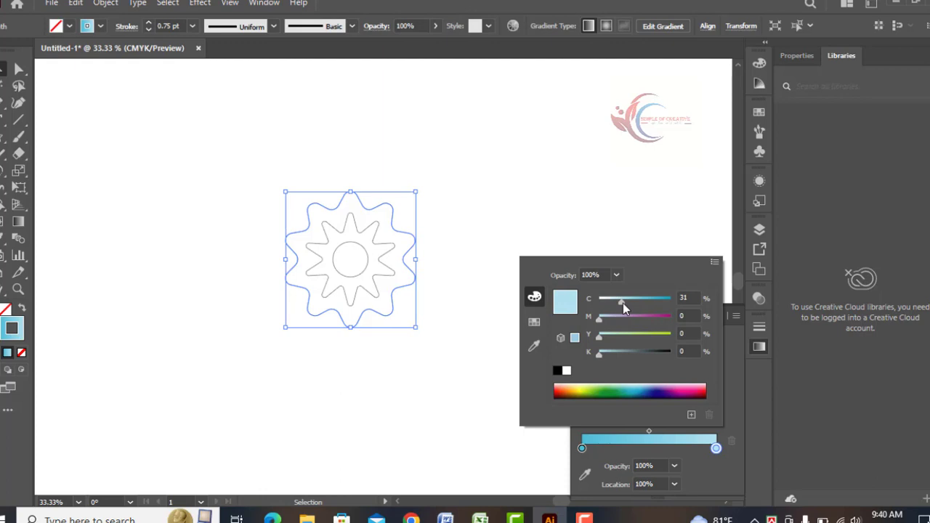
pyautogui.click(493, 288)
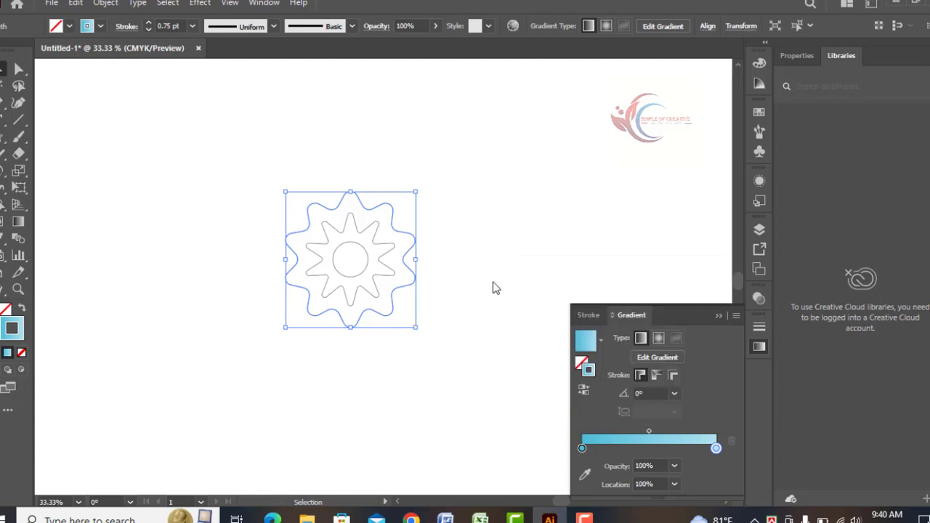
pyautogui.click(486, 286)
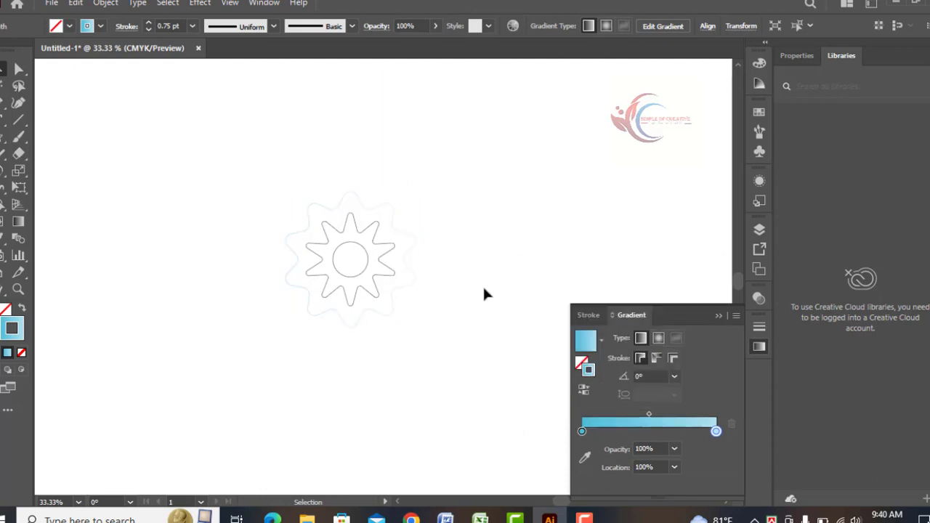
# - Apply the blue linear gradient to the inner star's stroke and set its starting colour stop to the cyan swatch
pyautogui.click(391, 280)
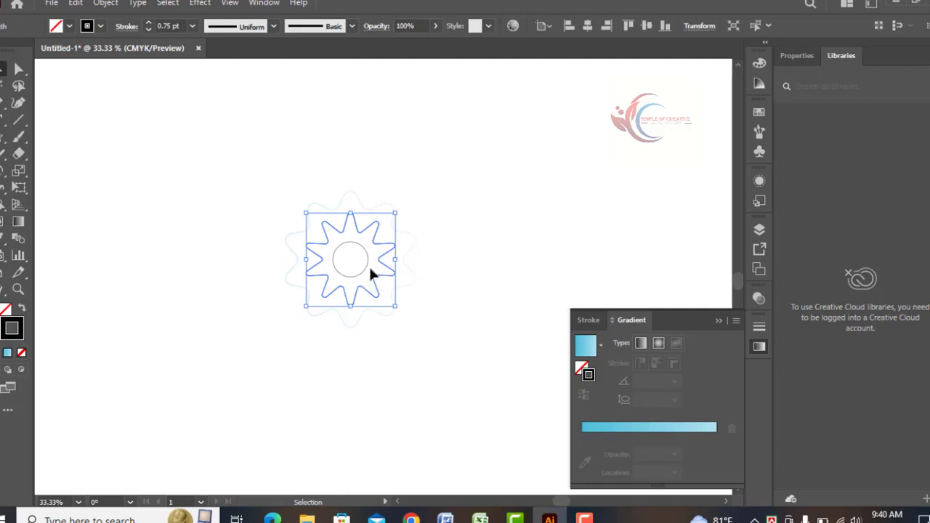
pyautogui.click(643, 430)
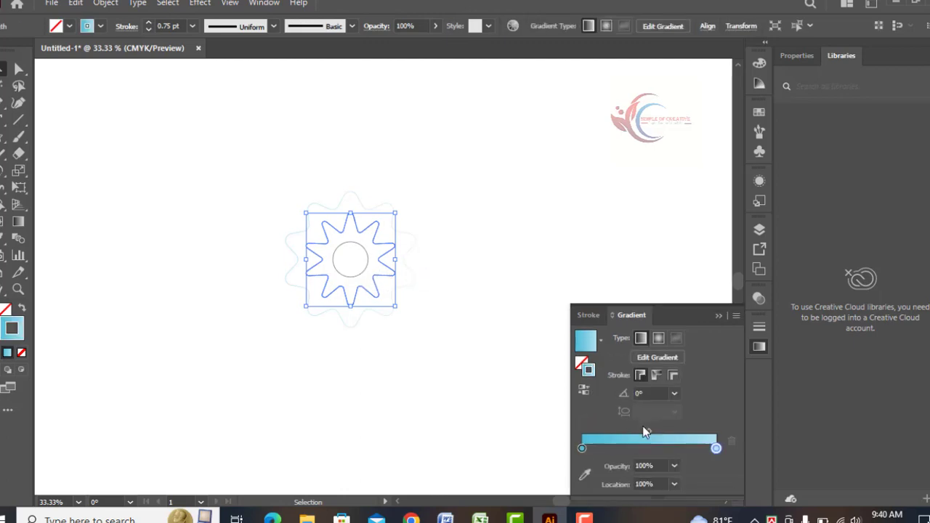
pyautogui.doubleClick(582, 449)
pyautogui.click(534, 322)
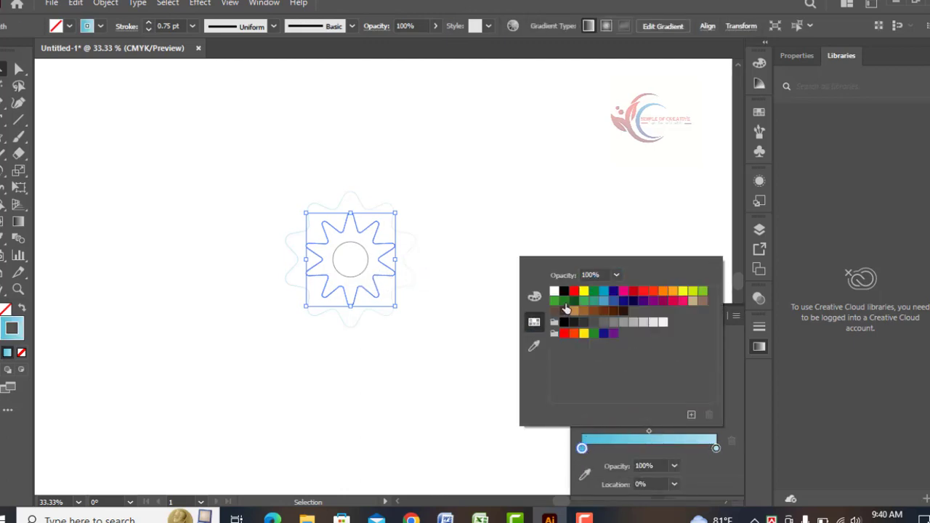
pyautogui.click(604, 291)
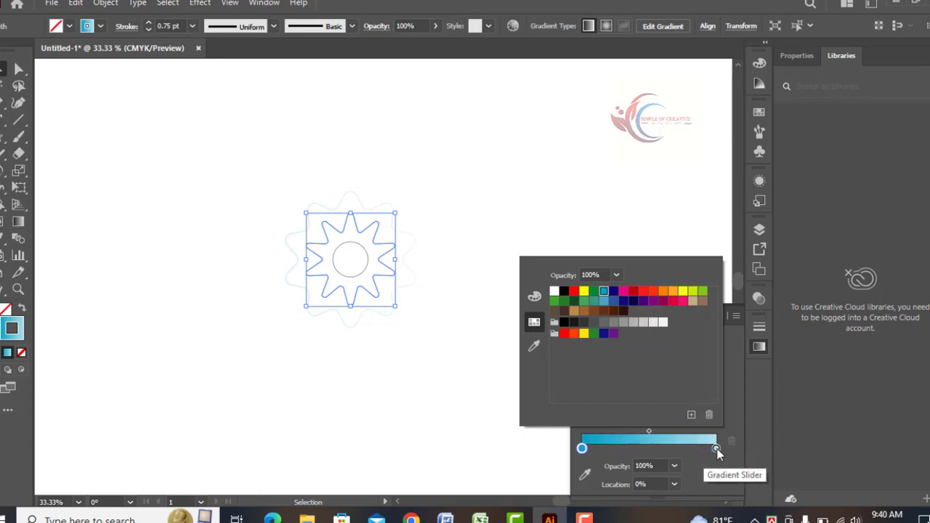
# - Set the ending colour stop of the inner star's stroke gradient to the dark blue swatch
pyautogui.click(716, 449)
pyautogui.doubleClick(717, 449)
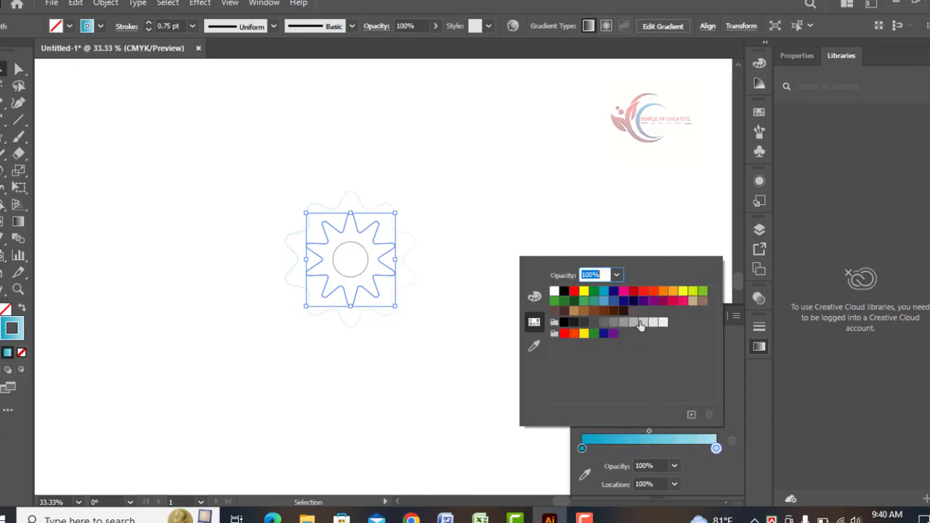
pyautogui.click(612, 292)
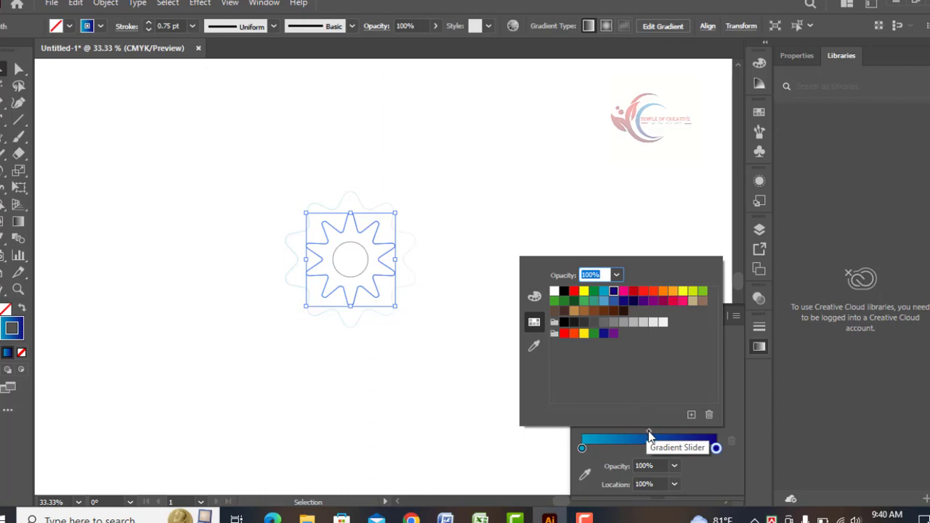
pyautogui.click(478, 425)
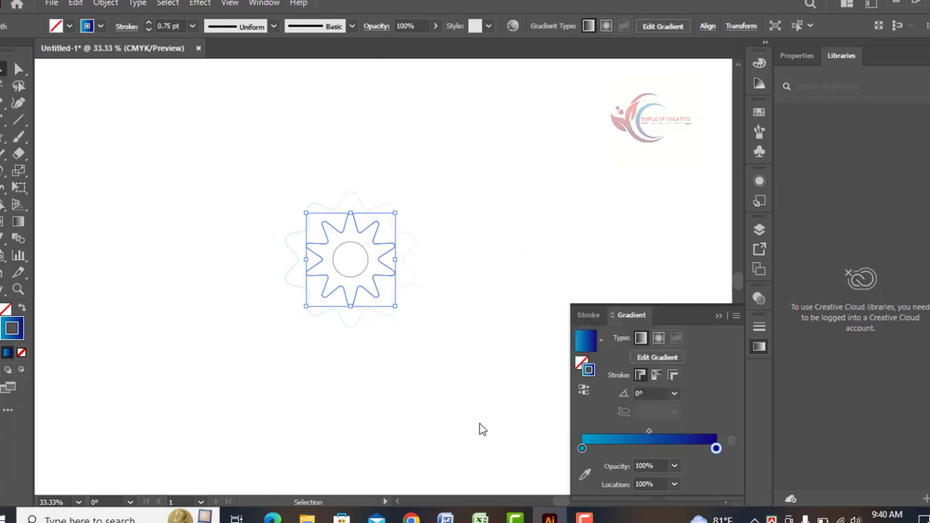
# - Reverse the inner star's stroke gradient, move its midpoint to about 51.5%, and deselect the star
pyautogui.click(586, 389)
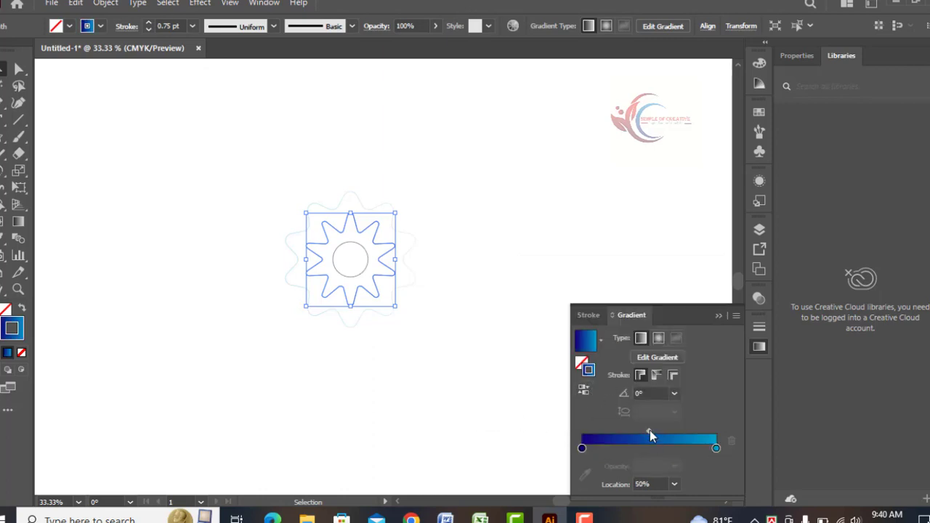
pyautogui.moveTo(650, 430); pyautogui.dragTo(652, 432)
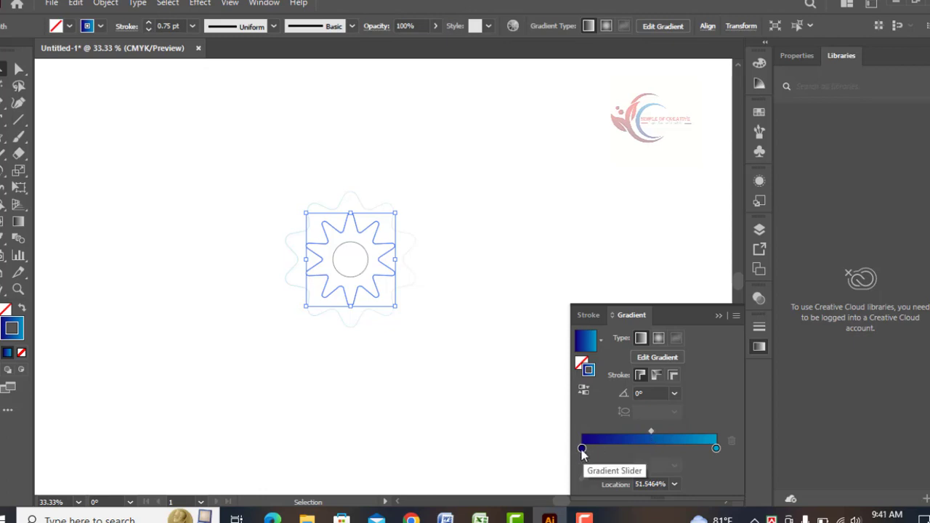
pyautogui.click(461, 370)
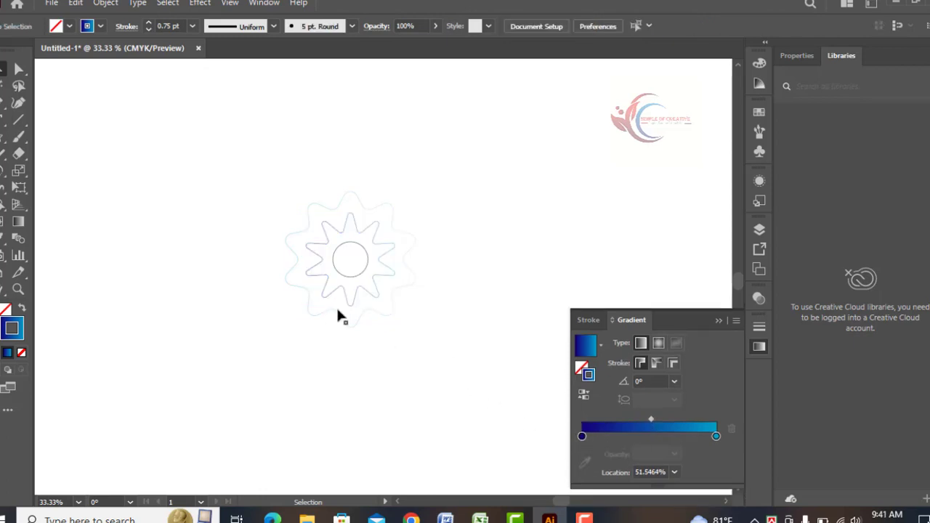
# - Apply the blue linear gradient to the small centre circle's stroke, move its midpoint towards the cyan stop, and deselect the circle
pyautogui.click(354, 276)
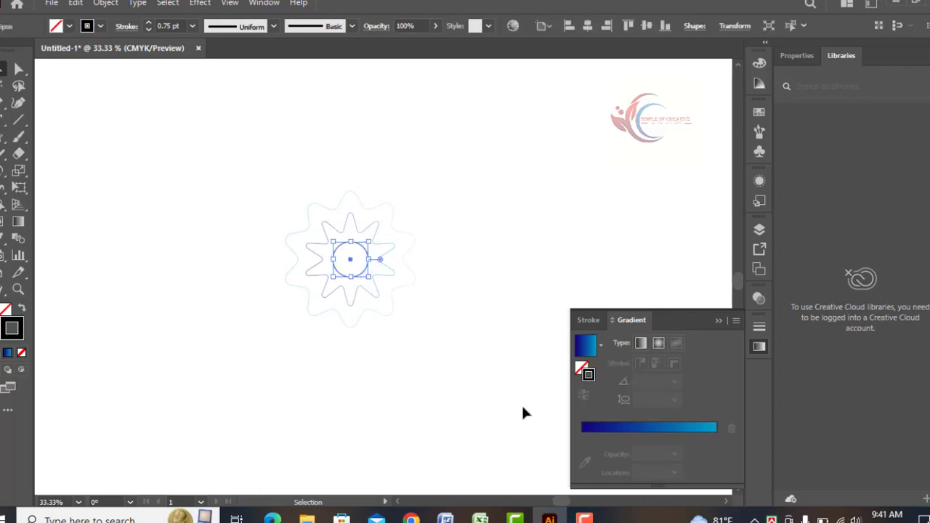
pyautogui.click(625, 427)
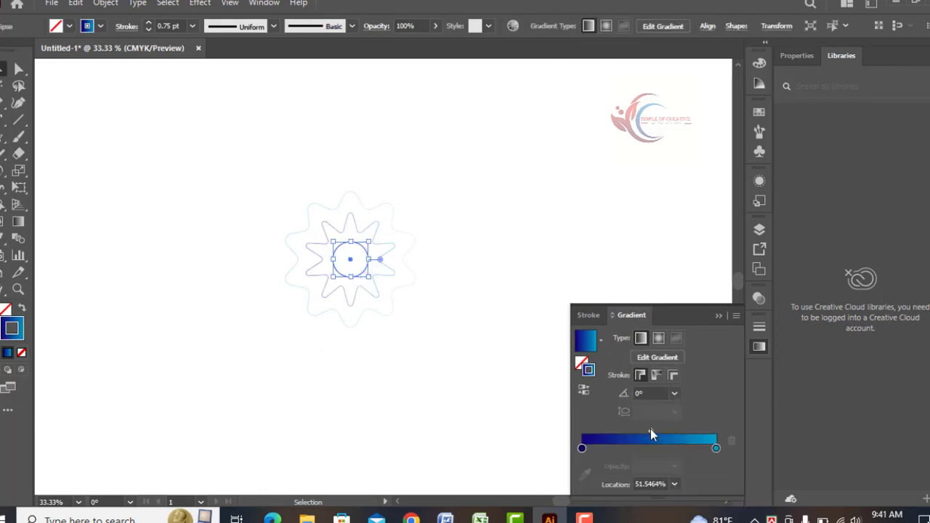
pyautogui.moveTo(650, 430); pyautogui.dragTo(693, 434)
pyautogui.click(497, 391)
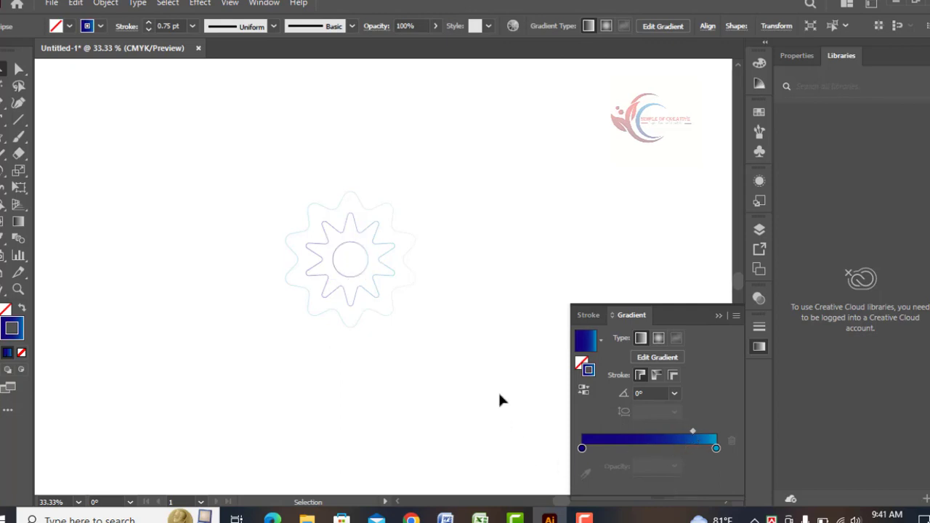
pyautogui.click(719, 320)
# - Select the circle and both stars, and set the blend options' spacing to Specified Steps with 400 steps
pyautogui.moveTo(273, 211); pyautogui.dragTo(403, 305)
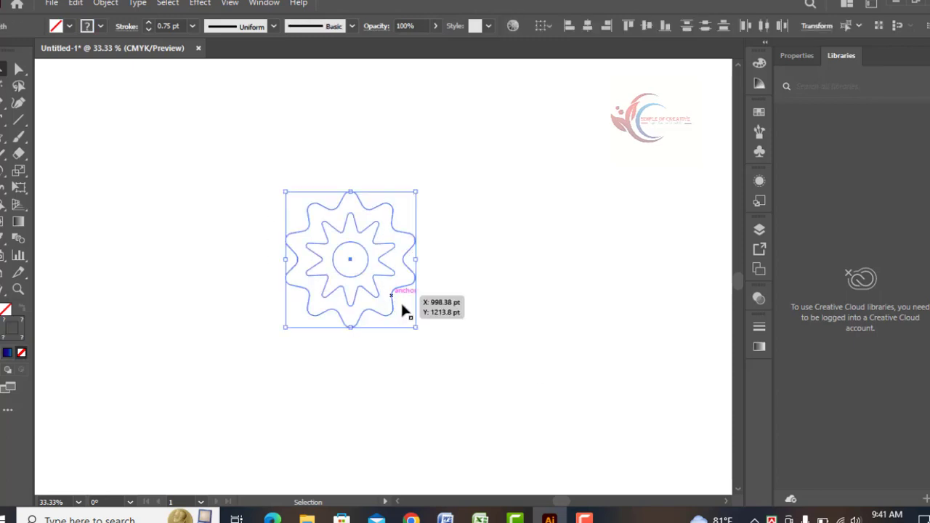
pyautogui.click(104, 4)
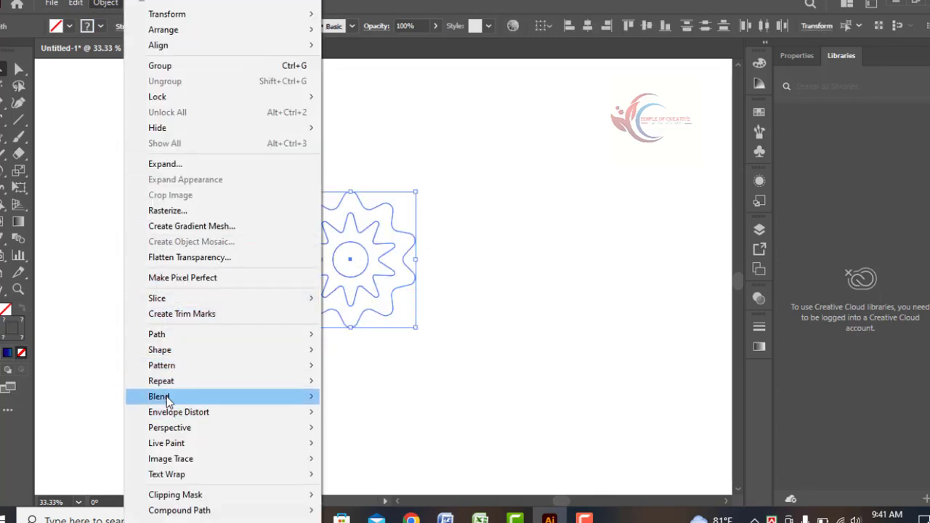
pyautogui.moveTo(235, 398)
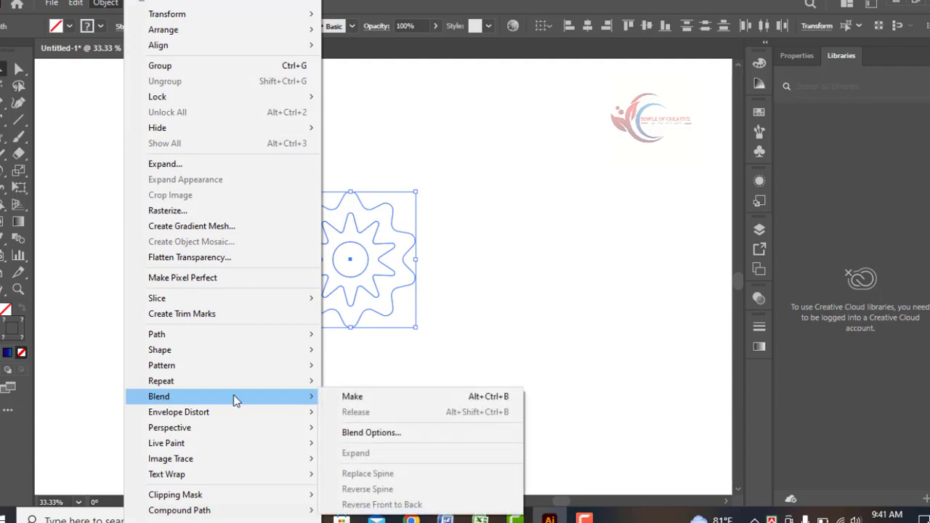
pyautogui.click(401, 434)
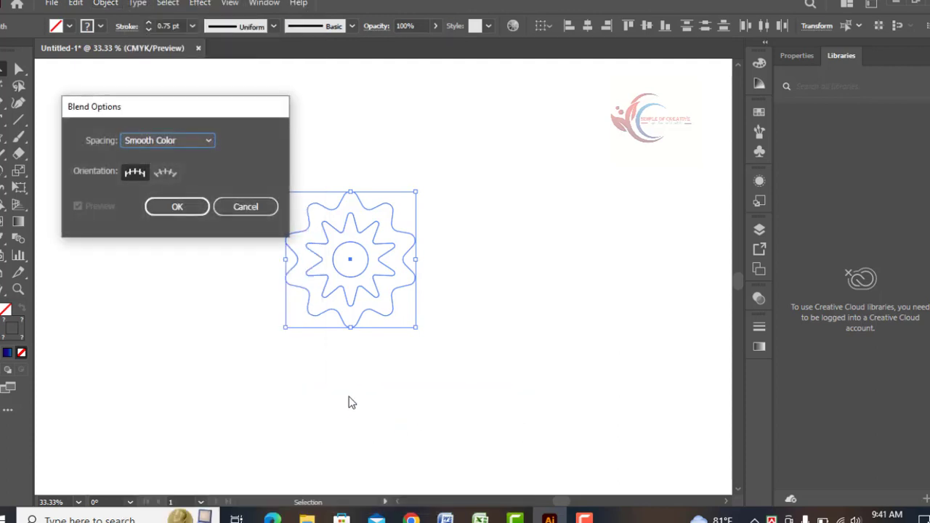
pyautogui.click(208, 140)
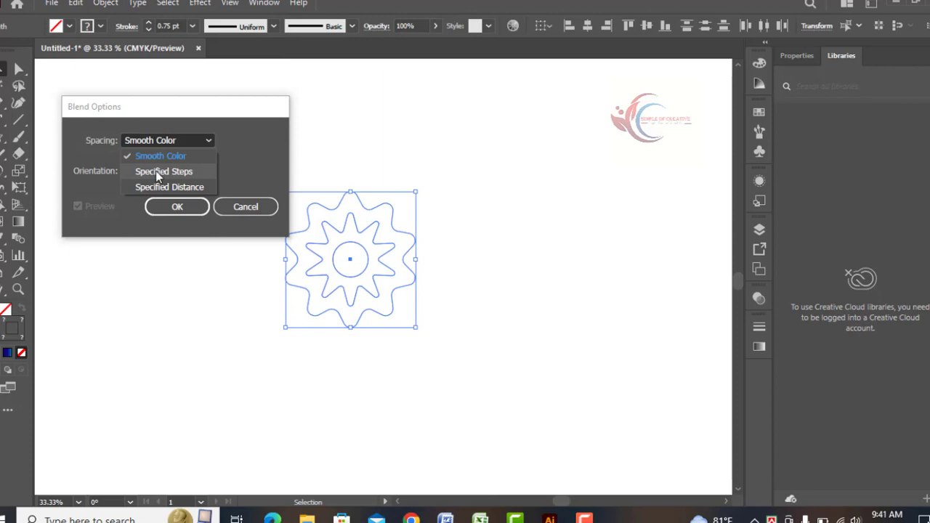
pyautogui.click(182, 171)
pyautogui.write('4')
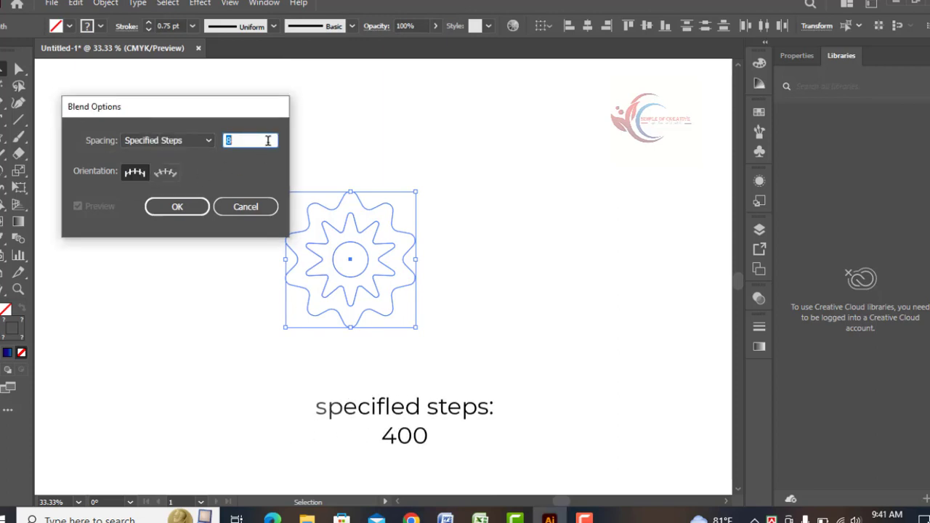
pyautogui.write('00')
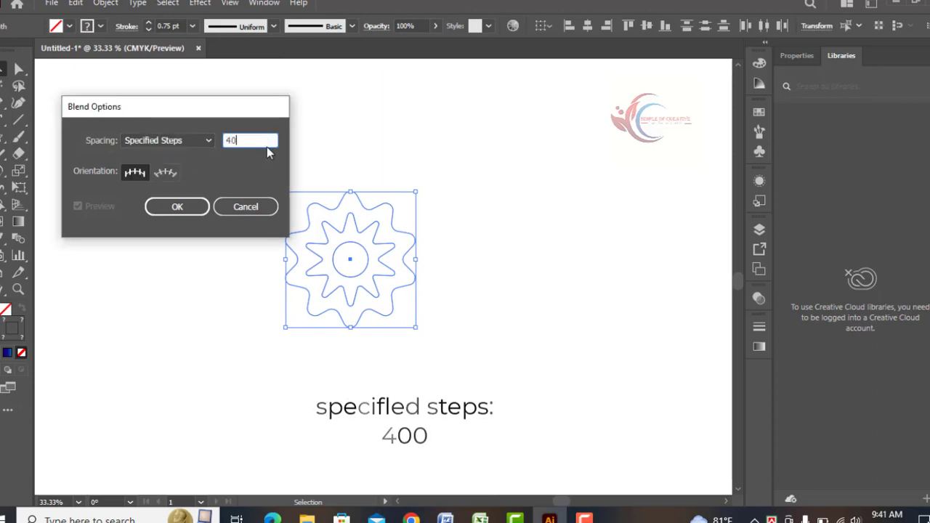
pyautogui.click(175, 209)
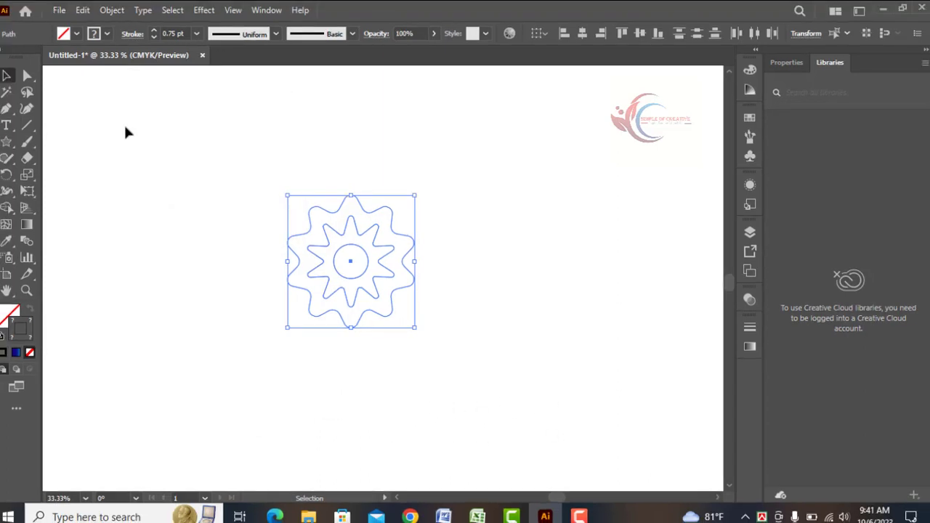
# - Make a blend from the selected circle and two stars
pyautogui.click(110, 10)
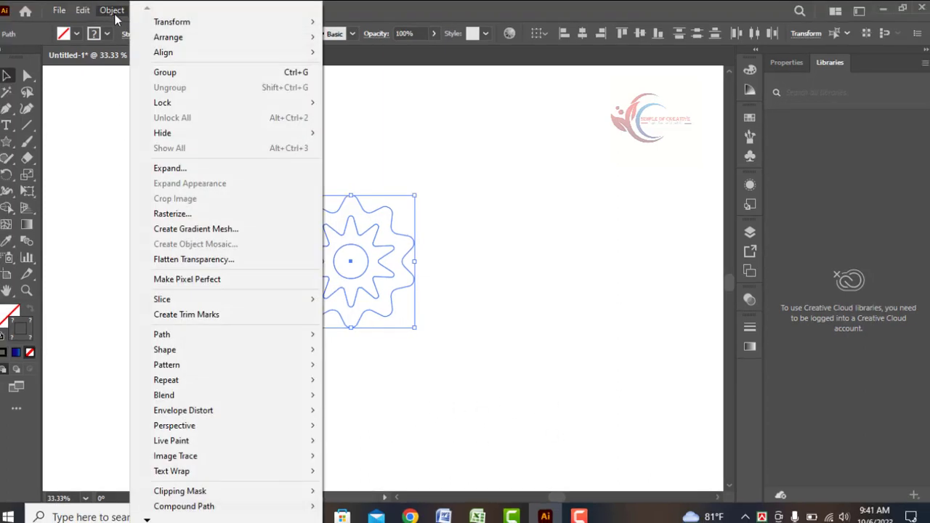
pyautogui.moveTo(153, 395)
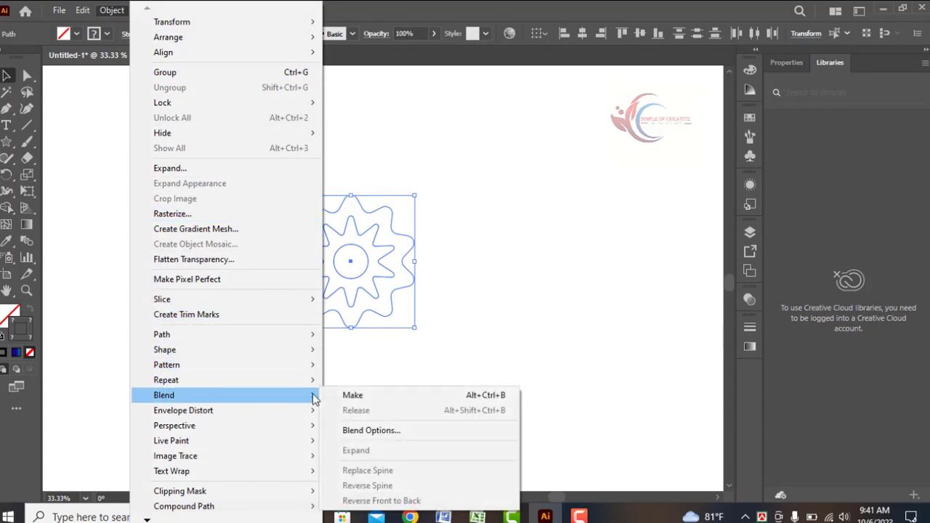
pyautogui.click(344, 399)
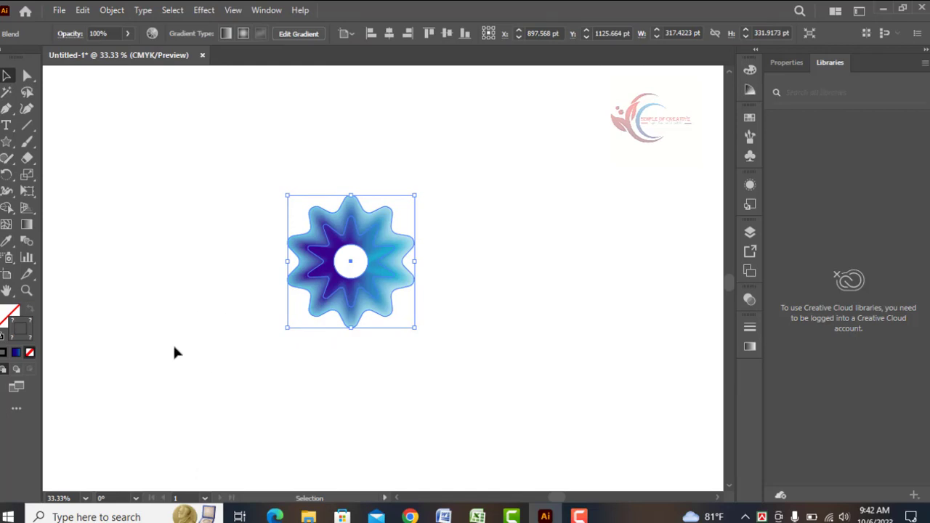
# - Apply a Pucker & Bloat effect of 60% to the blended star shape
pyautogui.click(200, 10)
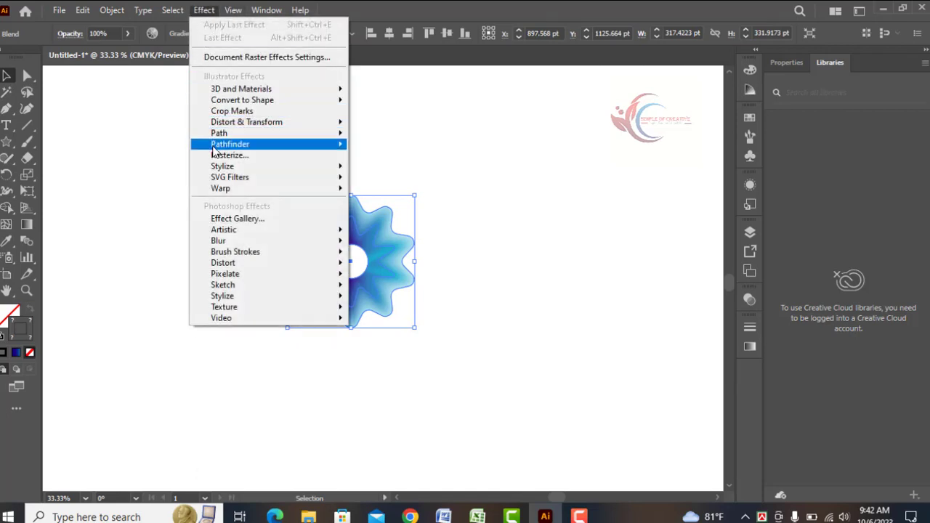
pyautogui.moveTo(233, 124)
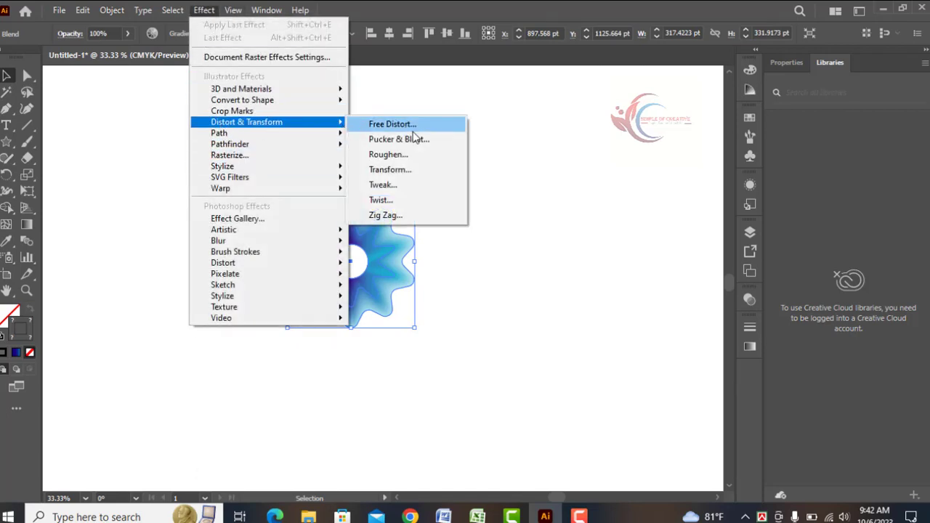
pyautogui.click(439, 140)
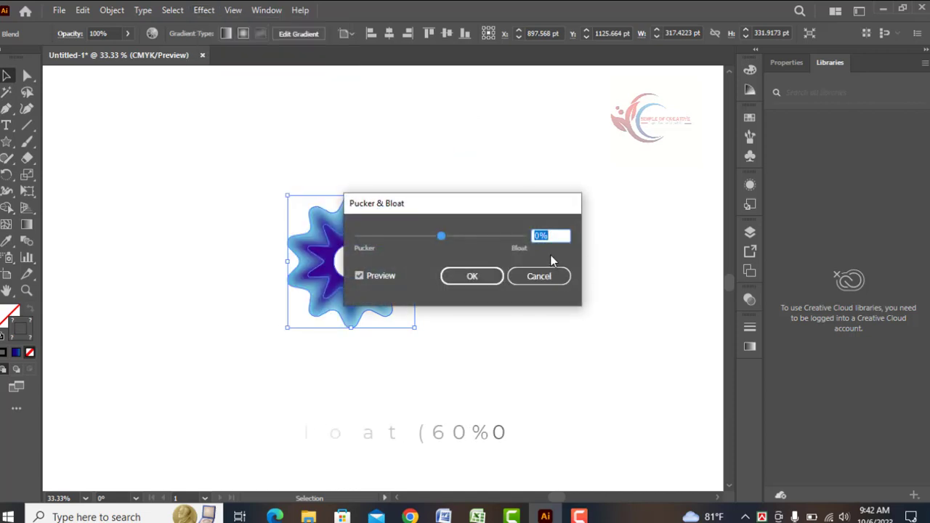
pyautogui.write('60')
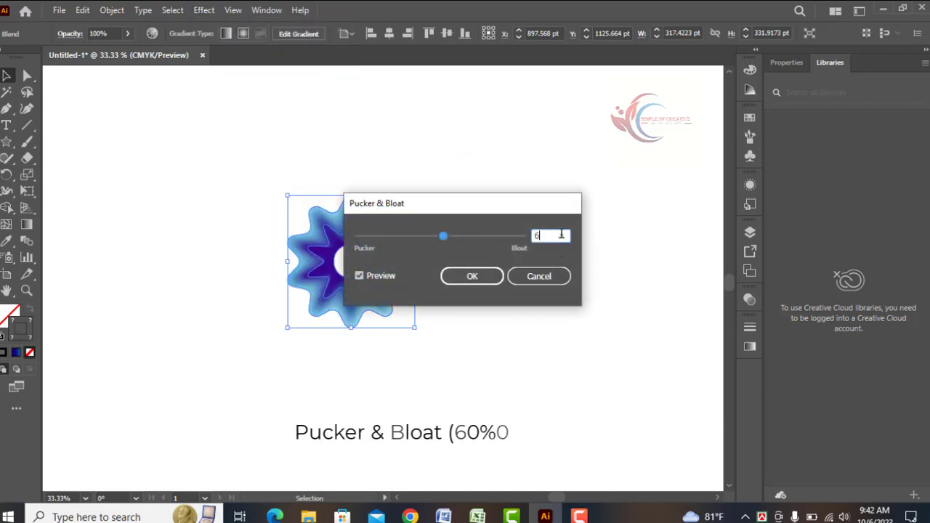
pyautogui.click(479, 278)
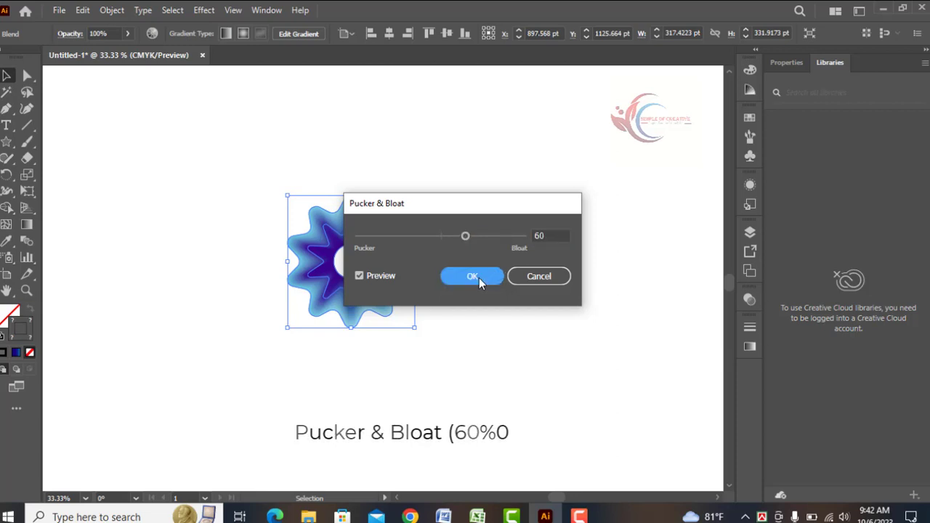
pyautogui.click(478, 281)
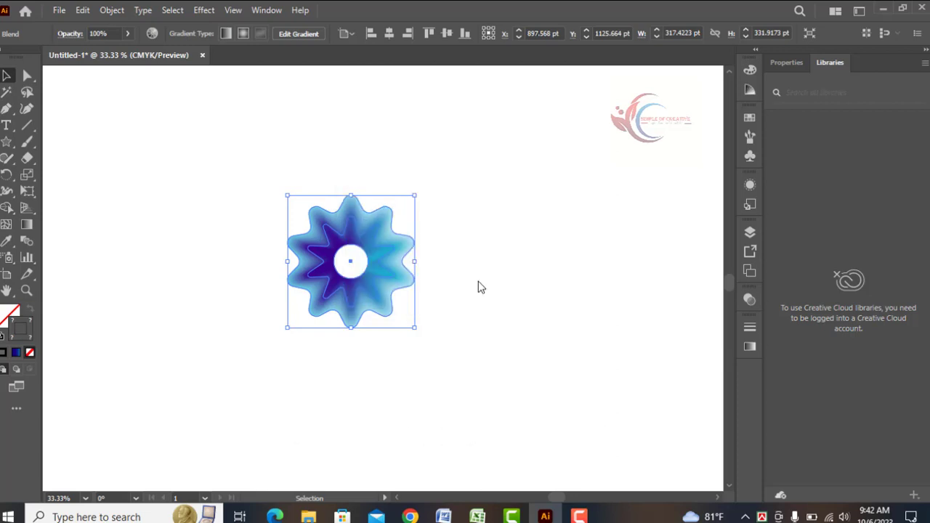
# - Apply a Zig Zag effect to the blend with size 15 pt, Absolute, 7 ridges per segment and Smooth points
pyautogui.click(203, 10)
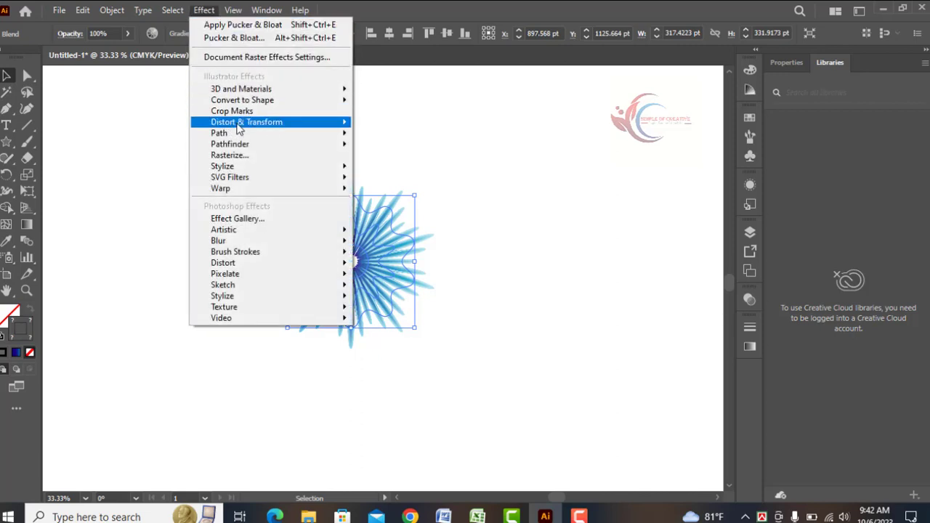
pyautogui.moveTo(240, 122)
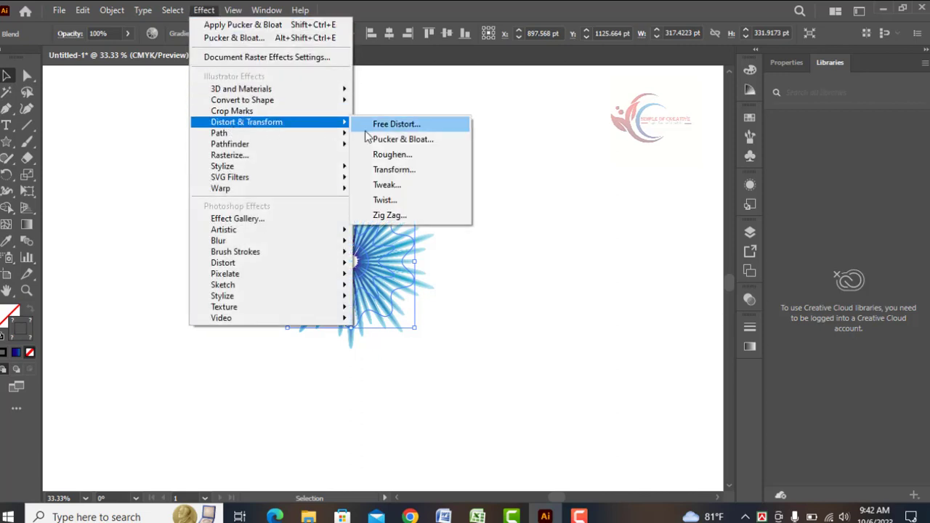
pyautogui.click(409, 219)
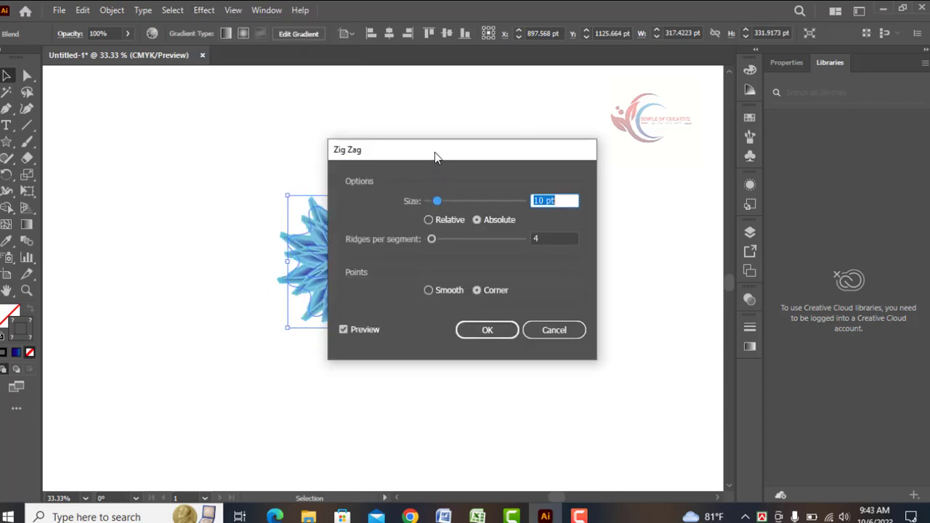
pyautogui.moveTo(436, 156); pyautogui.dragTo(536, 143)
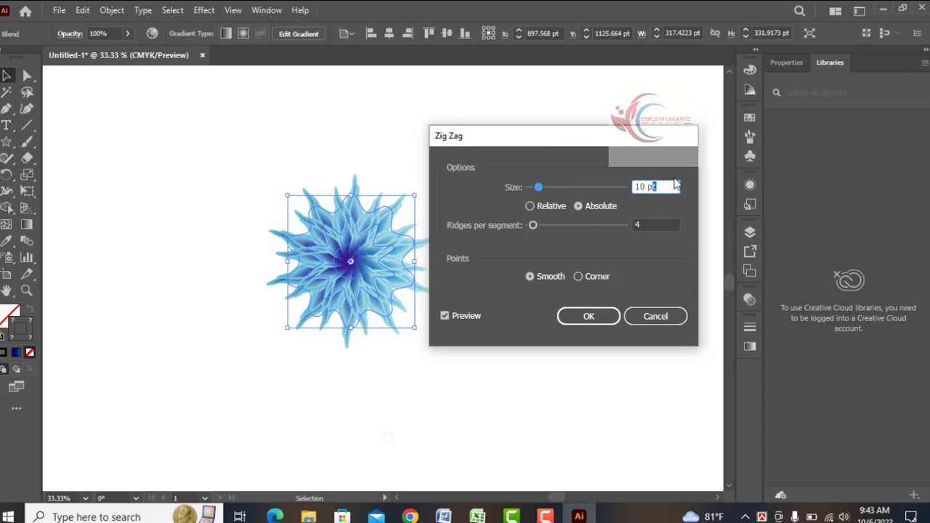
pyautogui.moveTo(676, 184); pyautogui.dragTo(622, 187)
pyautogui.write('1')
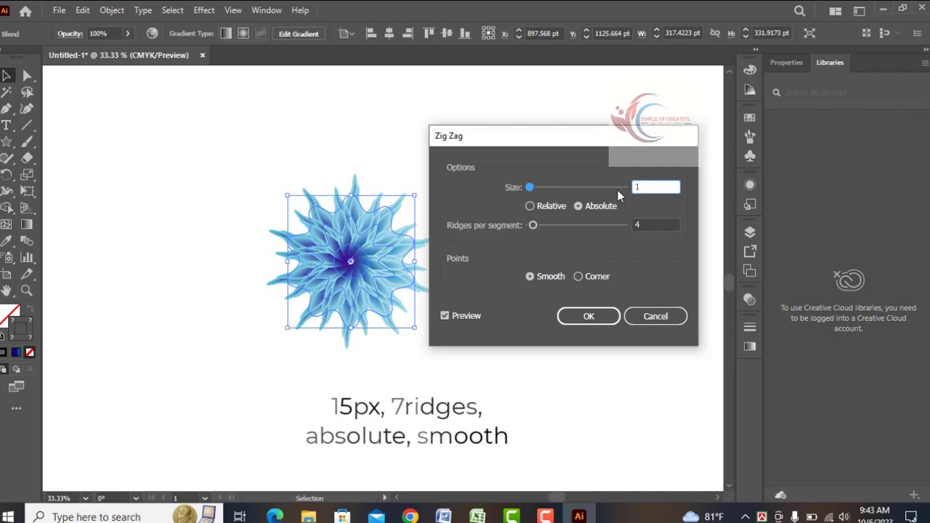
pyautogui.write('5')
pyautogui.press('Tab')
pyautogui.write('10')
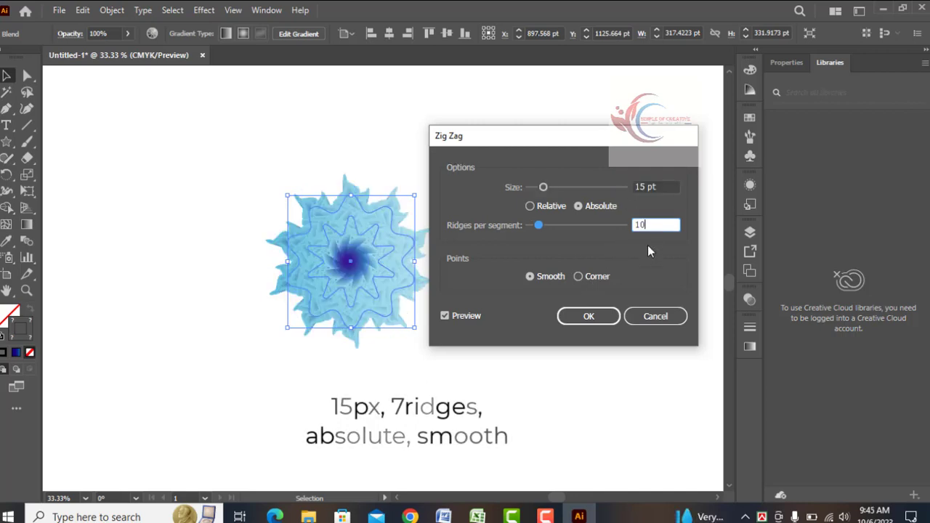
pyautogui.press('BackSpace')
pyautogui.press('BackSpace')
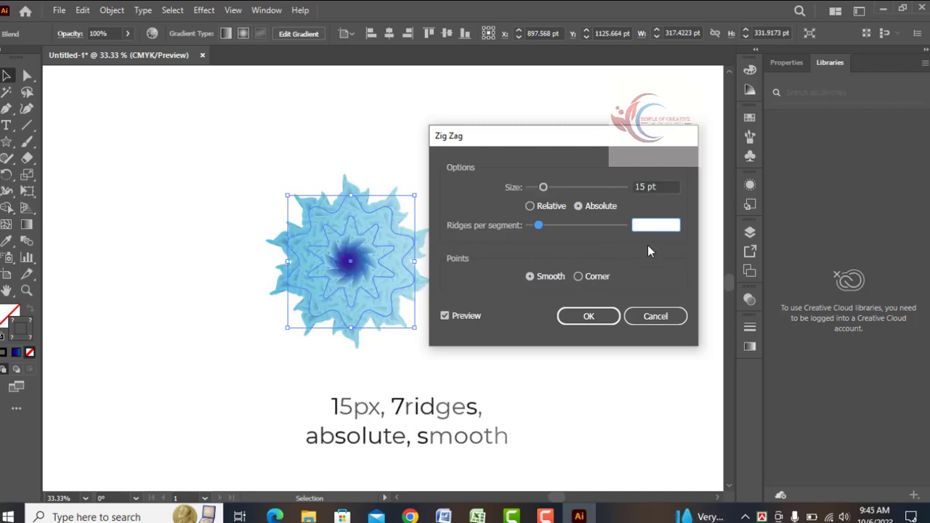
pyautogui.write('7')
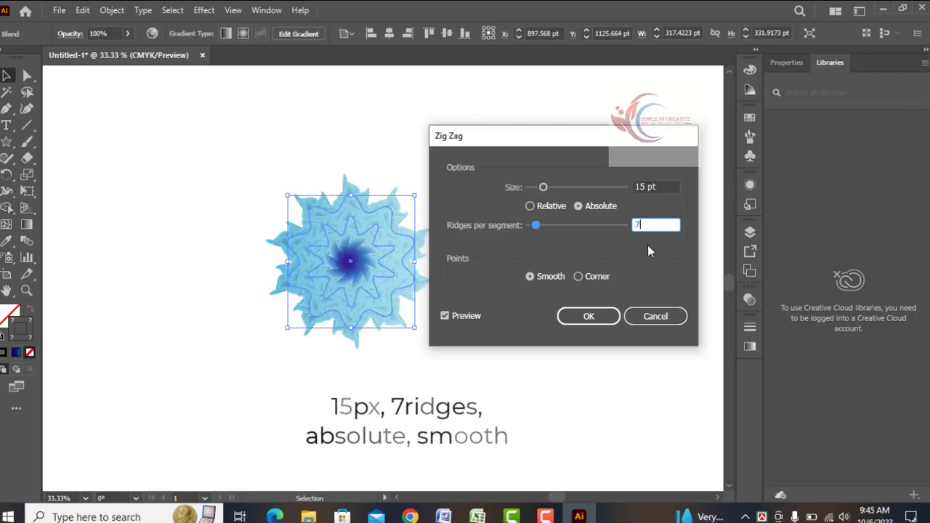
pyautogui.click(569, 316)
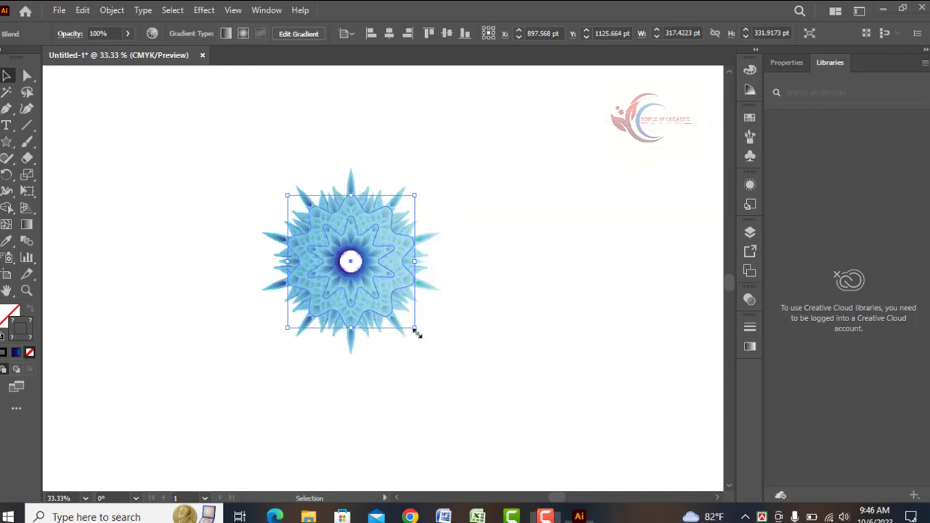
# - Scale the flower-shaped blend up proportionally about its centre to several times its size, and deselect it
pyautogui.moveTo(414, 329); pyautogui.dragTo(555, 361)
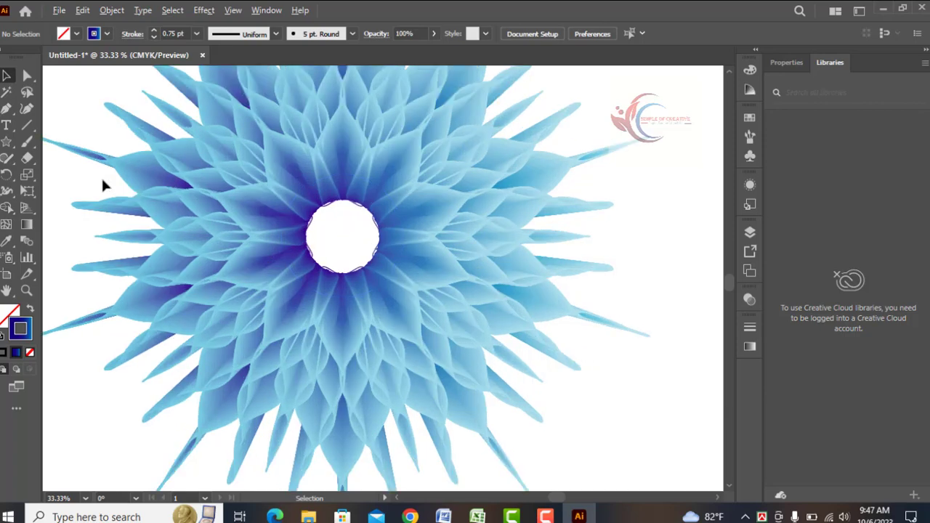
pyautogui.scroll(2, 102, 185)
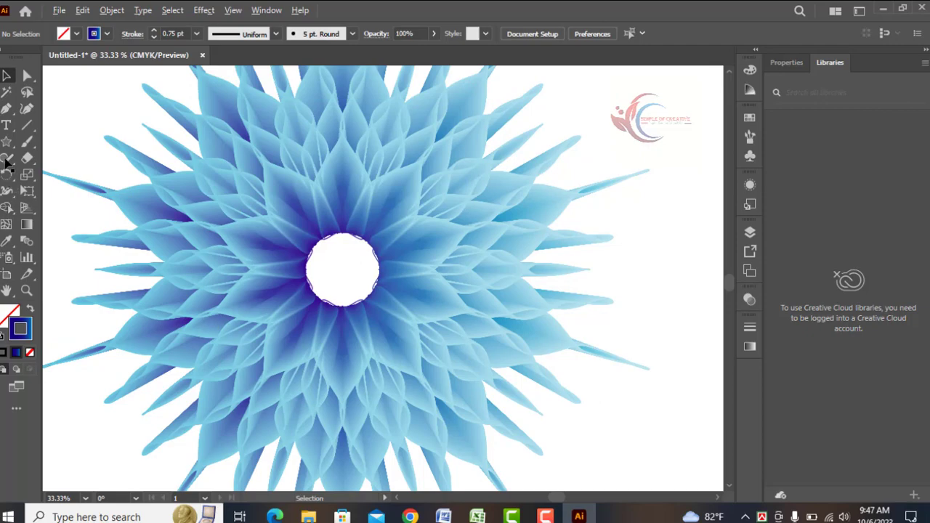
# - Draw a circle about 94 pt in diameter from the flower's centre, covering its white central hole
pyautogui.hotkey('ctrl', '+')
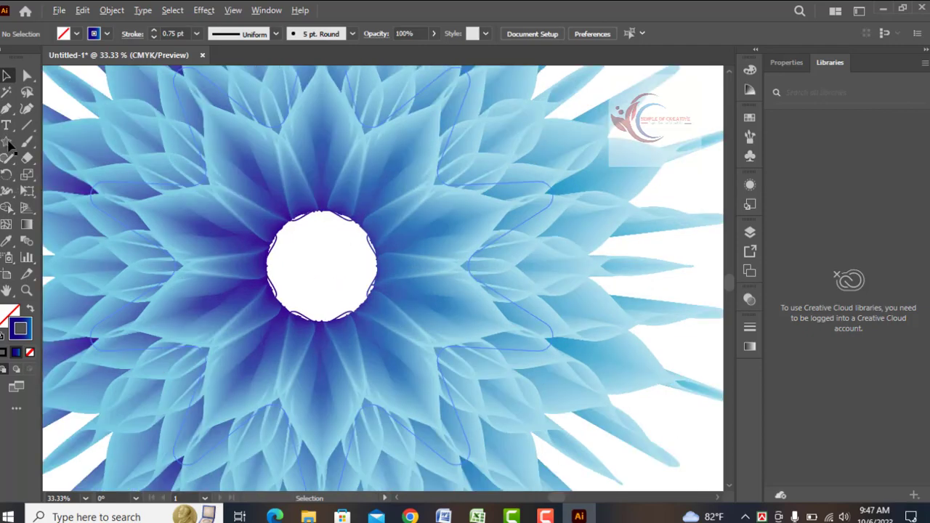
pyautogui.click(6, 142)
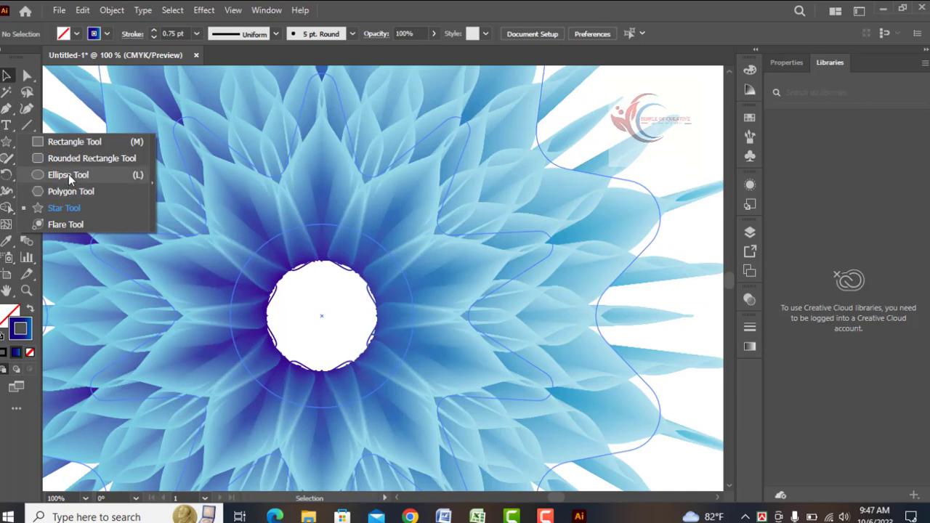
pyautogui.click(69, 174)
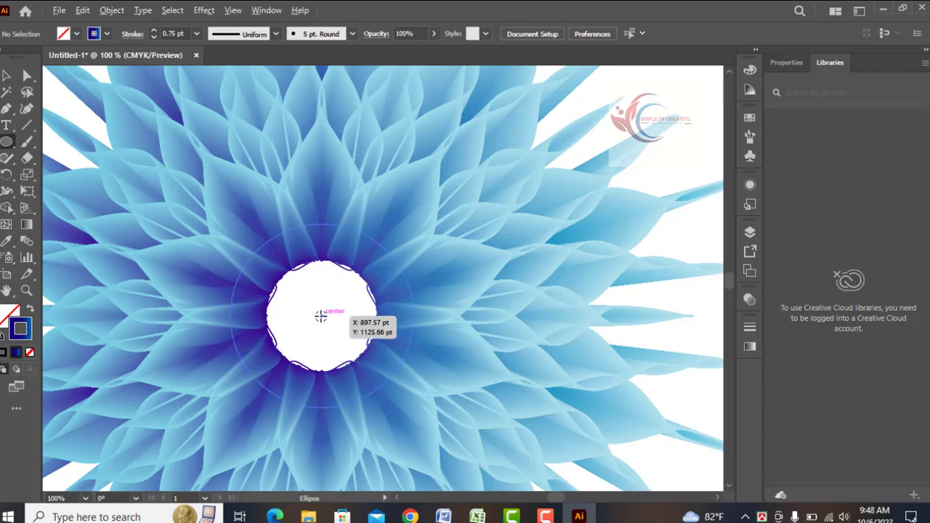
pyautogui.moveTo(321, 317); pyautogui.dragTo(365, 373)
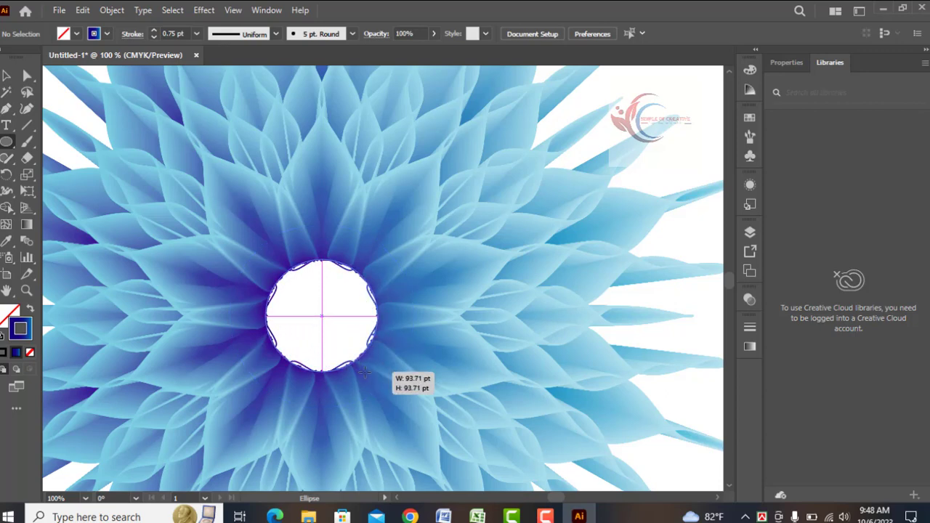
# - Swap the centre circle's stroke and fill so the blue gradient fills it and it has no stroke
pyautogui.moveTo(329, 319); pyautogui.dragTo(332, 326)
pyautogui.click(6, 77)
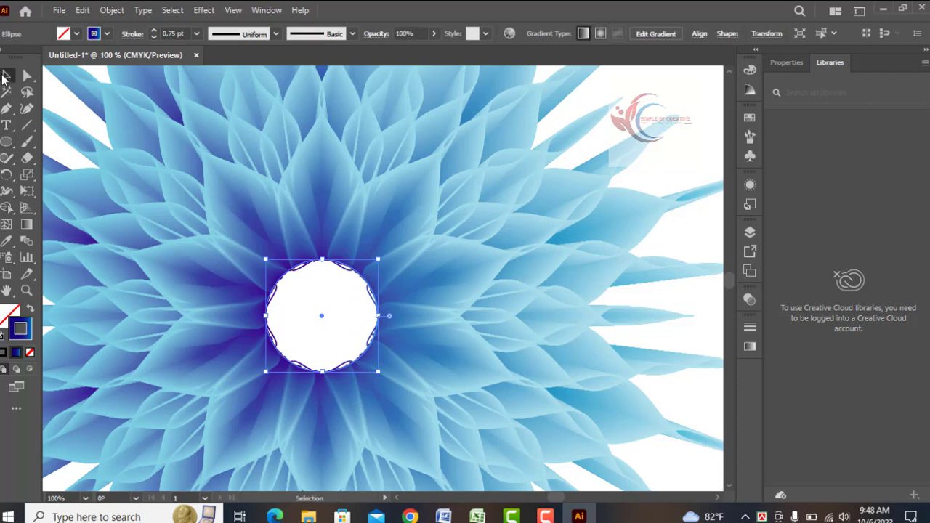
pyautogui.click(750, 349)
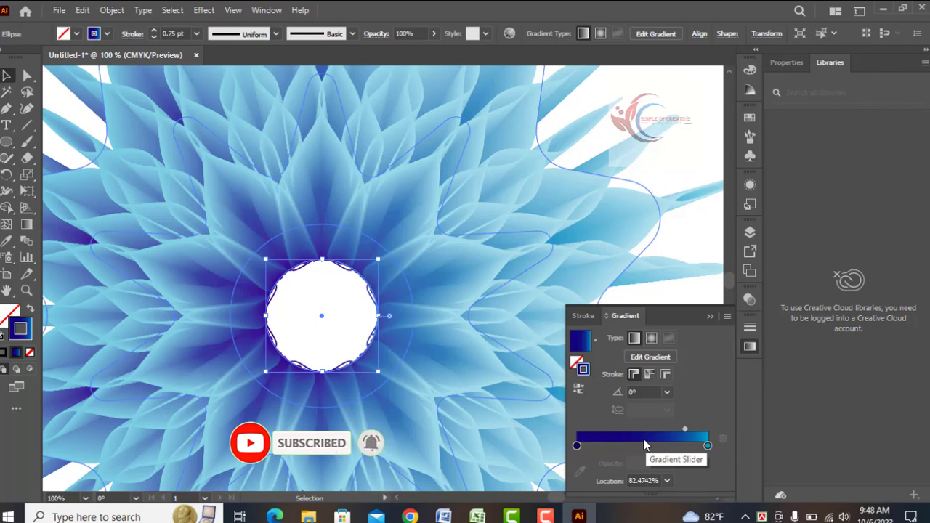
pyautogui.click(30, 310)
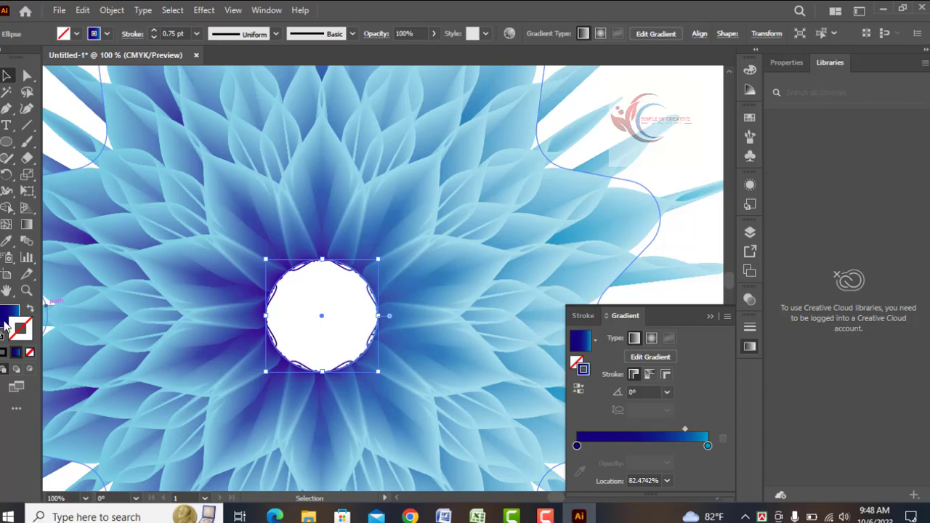
pyautogui.click(6, 320)
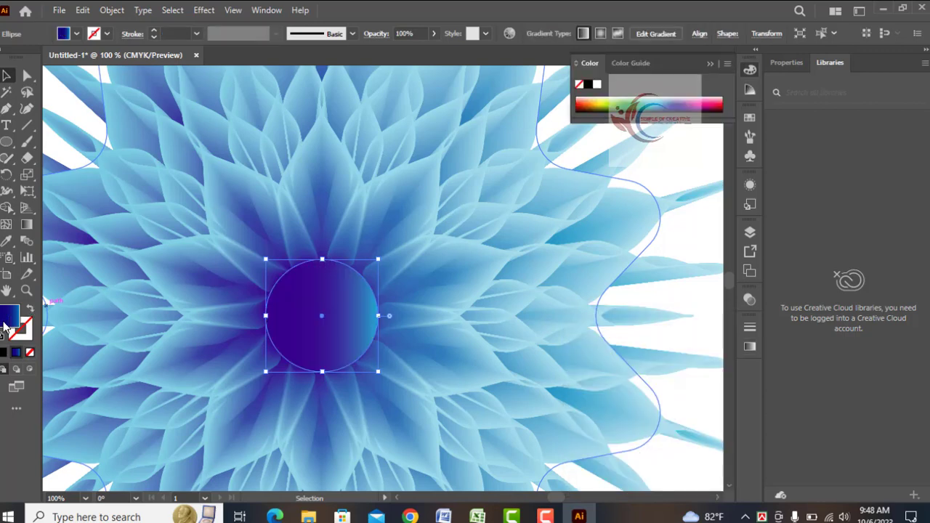
# - Change the centre circle's gradient fill to the radial type
pyautogui.click(750, 346)
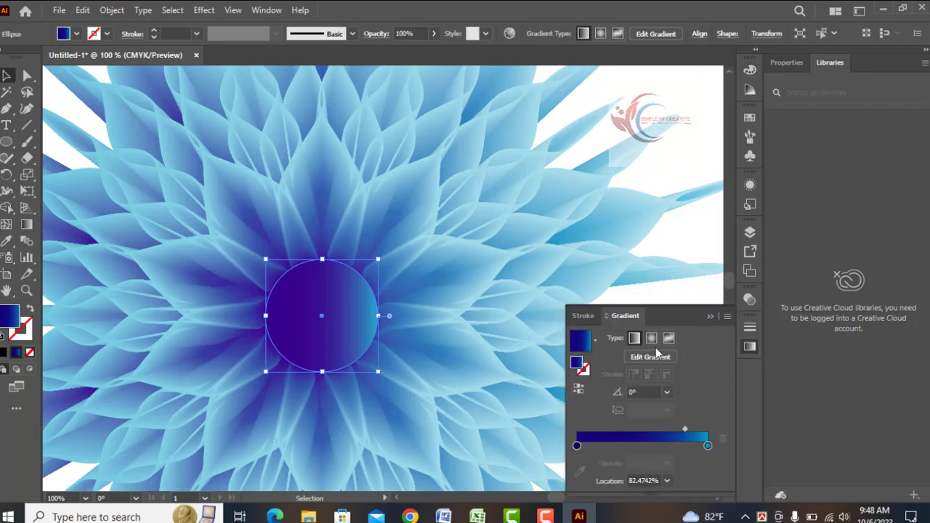
pyautogui.click(652, 340)
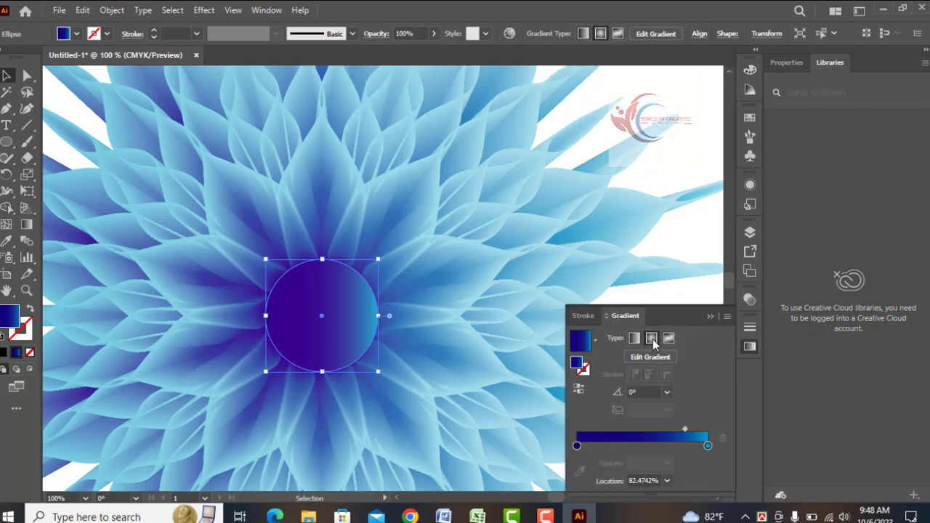
pyautogui.click(652, 340)
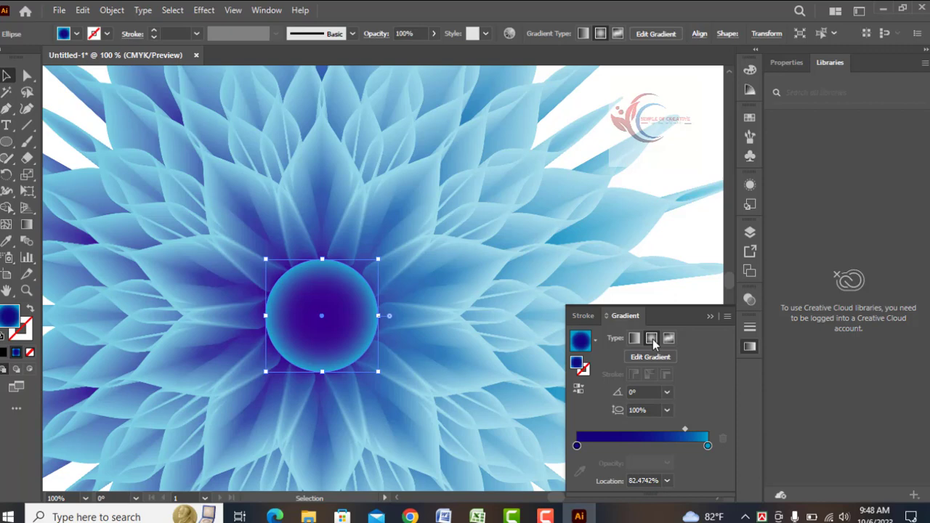
pyautogui.click(710, 317)
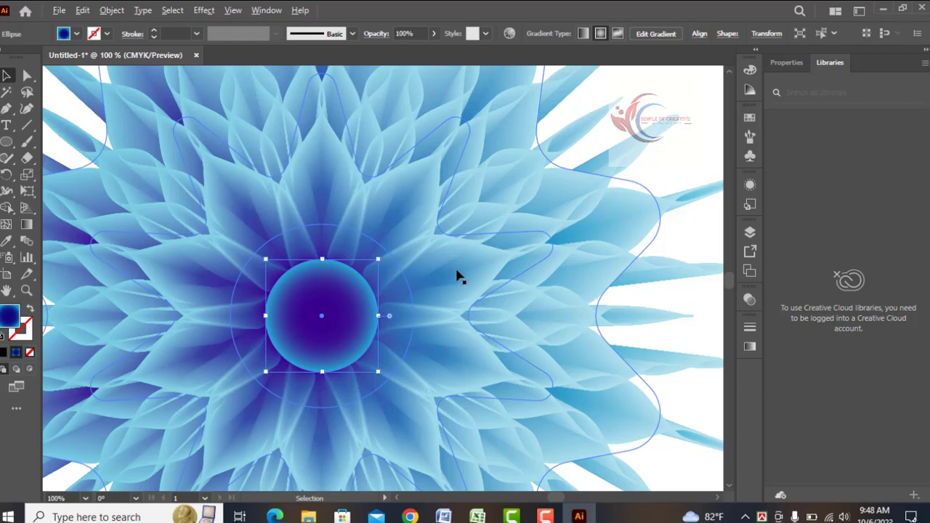
# - Reverse the centre circle's radial gradient so light blue is in the middle and dark blue at the rim
pyautogui.scroll(-1, 457, 276)
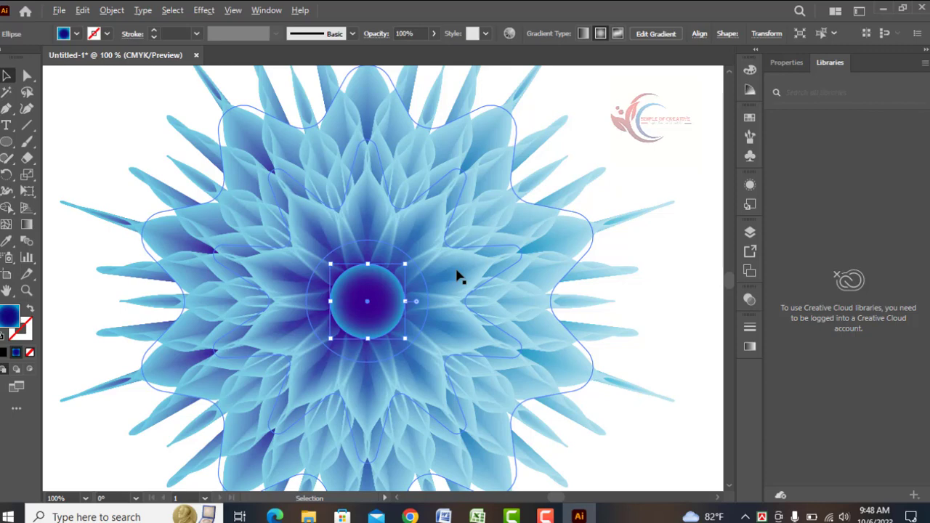
pyautogui.scroll(-1, 456, 277)
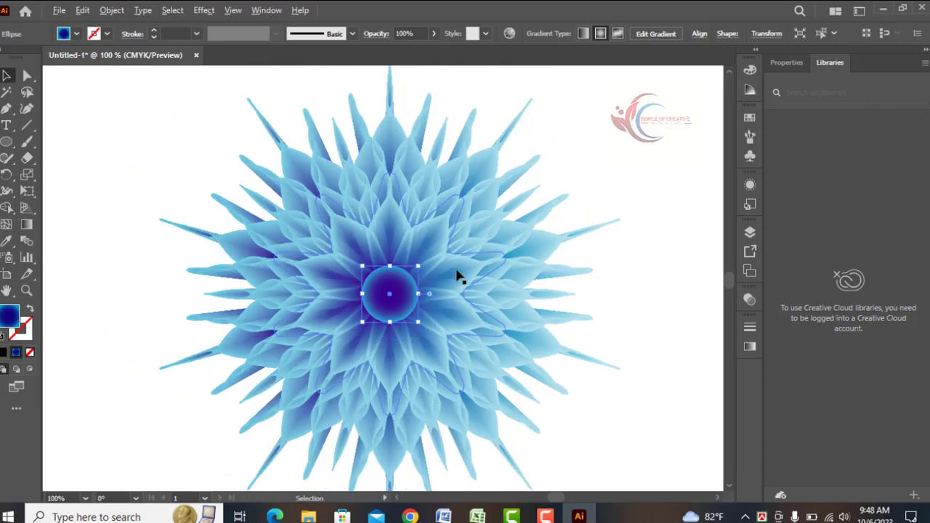
pyautogui.scroll(-1, 456, 276)
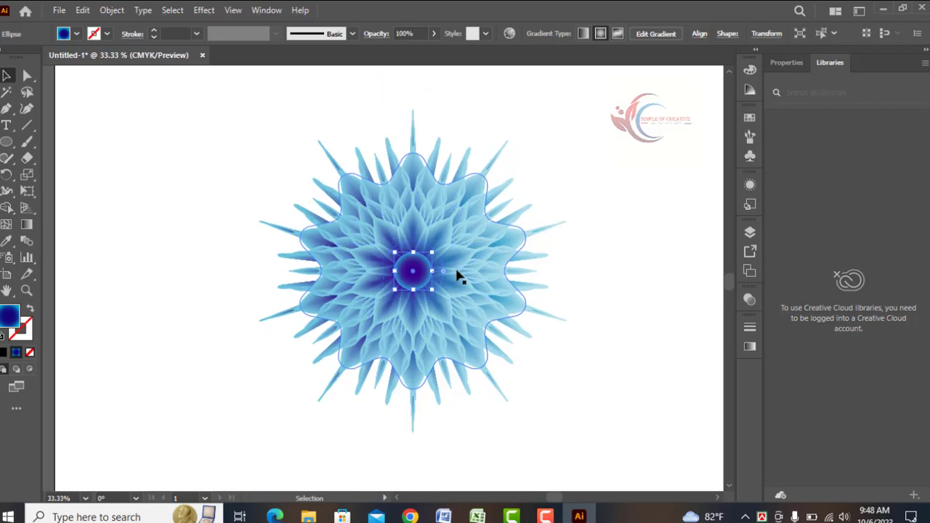
pyautogui.hotkey('ctrl', 'shift', 'a')
pyautogui.click(422, 274)
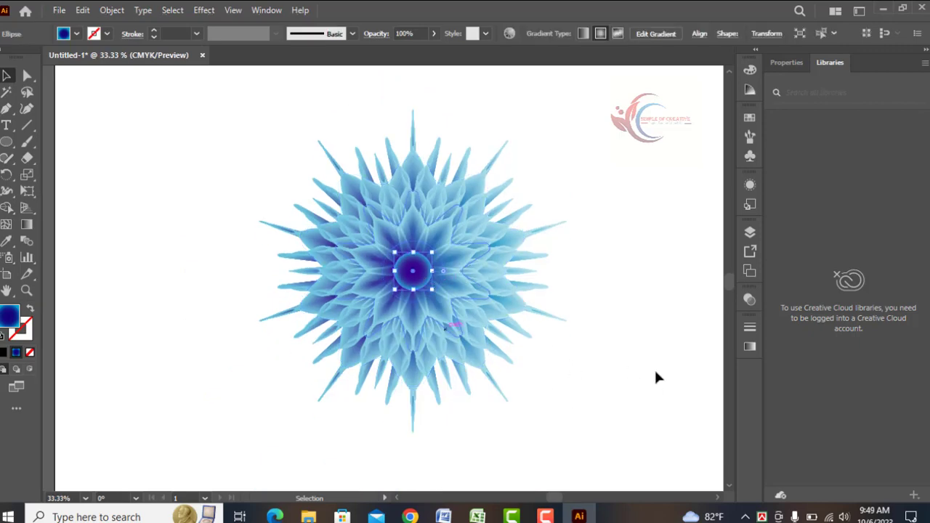
pyautogui.click(749, 348)
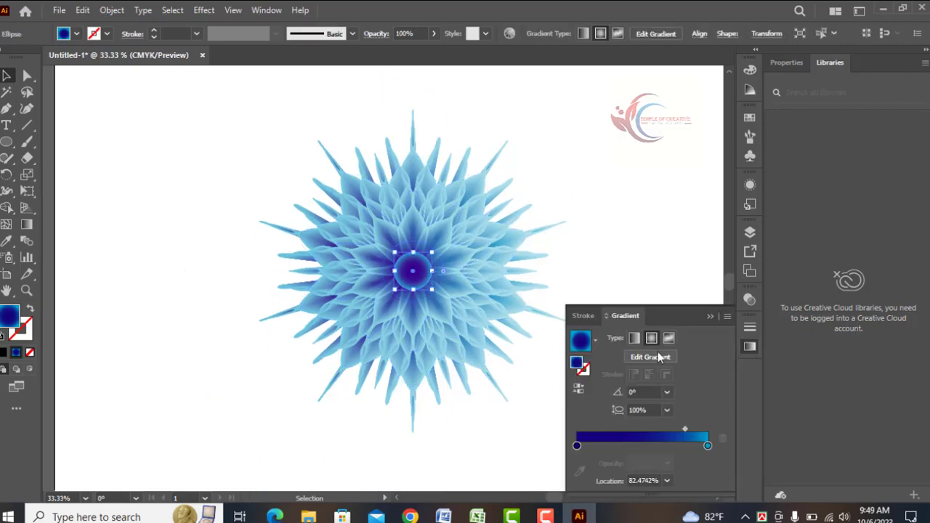
pyautogui.click(580, 389)
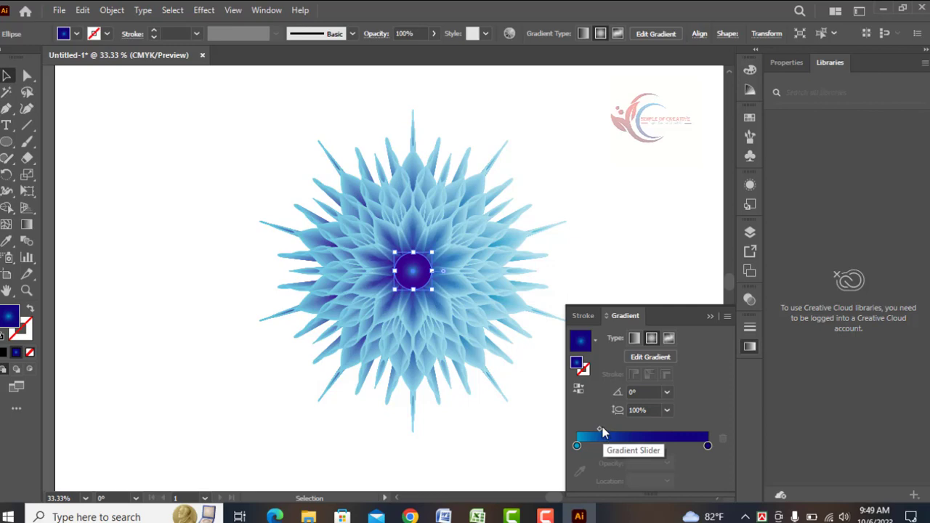
# - Shift the midpoint between the centre circle's two gradient colours to a location of about 46%
pyautogui.moveTo(603, 430); pyautogui.dragTo(633, 434)
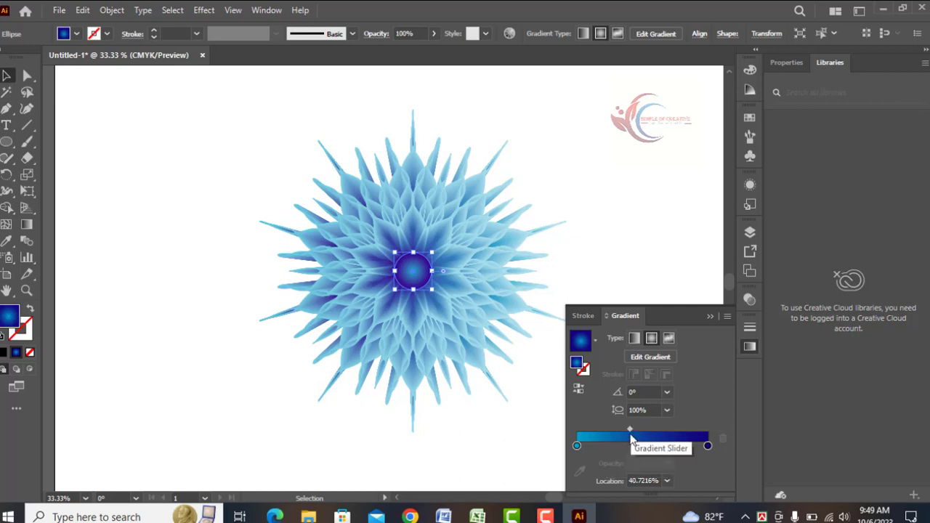
pyautogui.moveTo(630, 429); pyautogui.dragTo(637, 430)
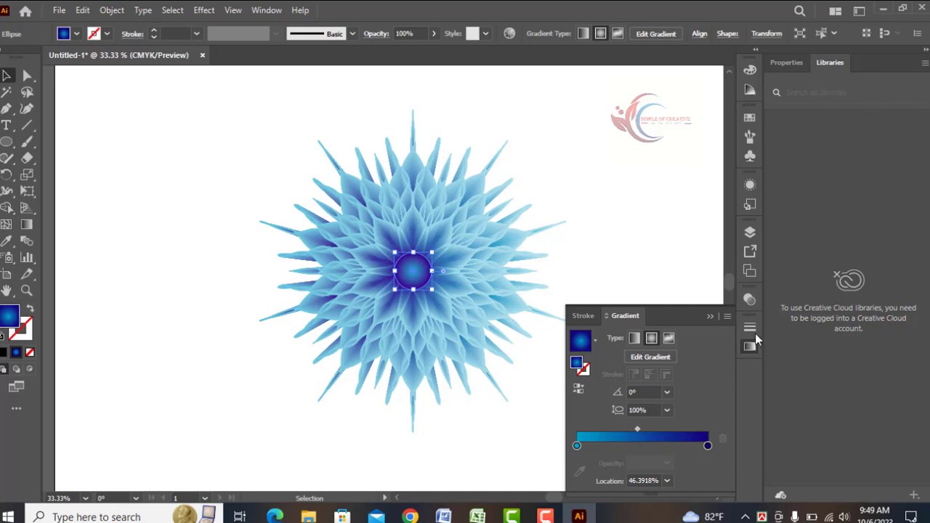
pyautogui.click(710, 318)
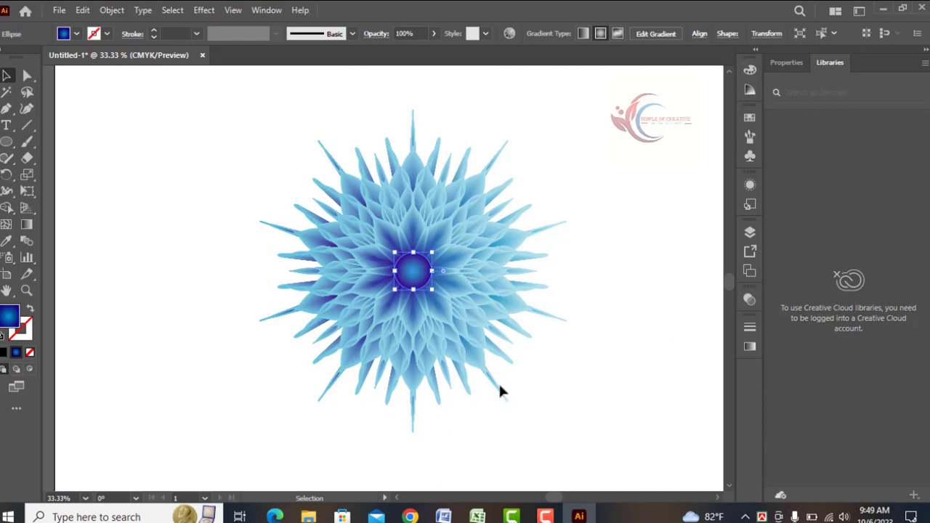